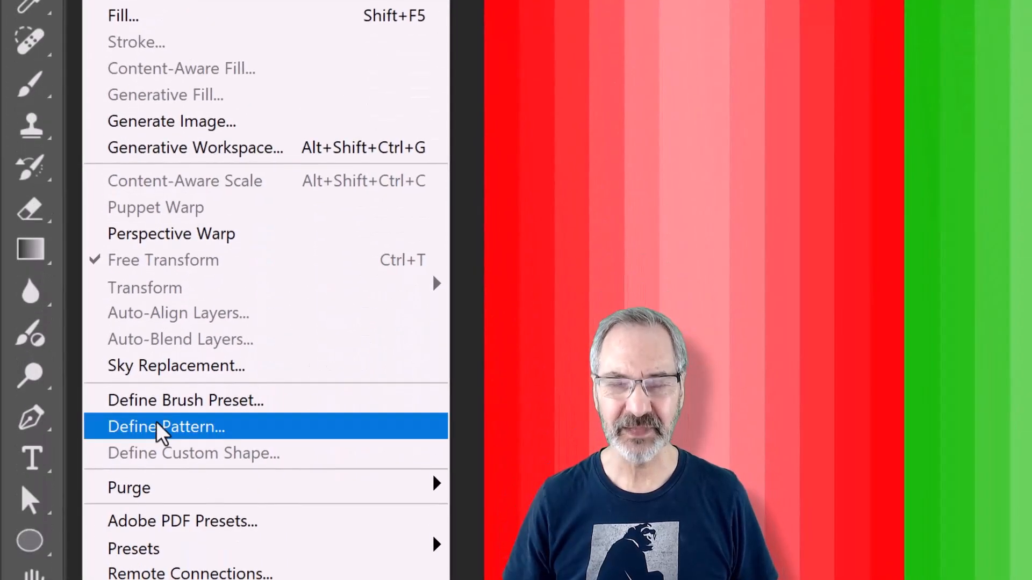
# Step: Define the red, green and blue LED lights image as a pattern and switch to the Jumbotron Base.jpg document
pyautogui.click(848, 274)
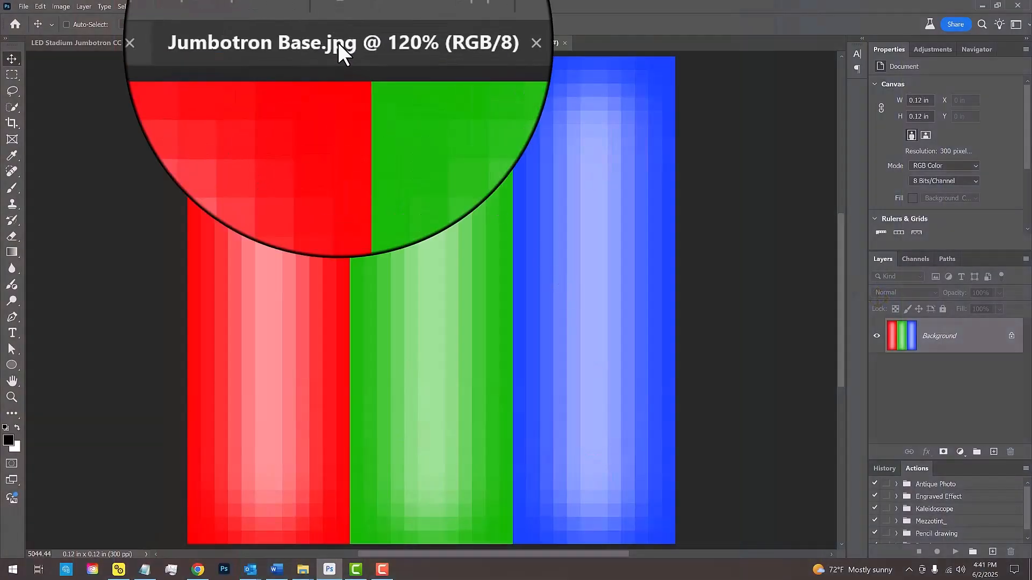
pyautogui.click(338, 43)
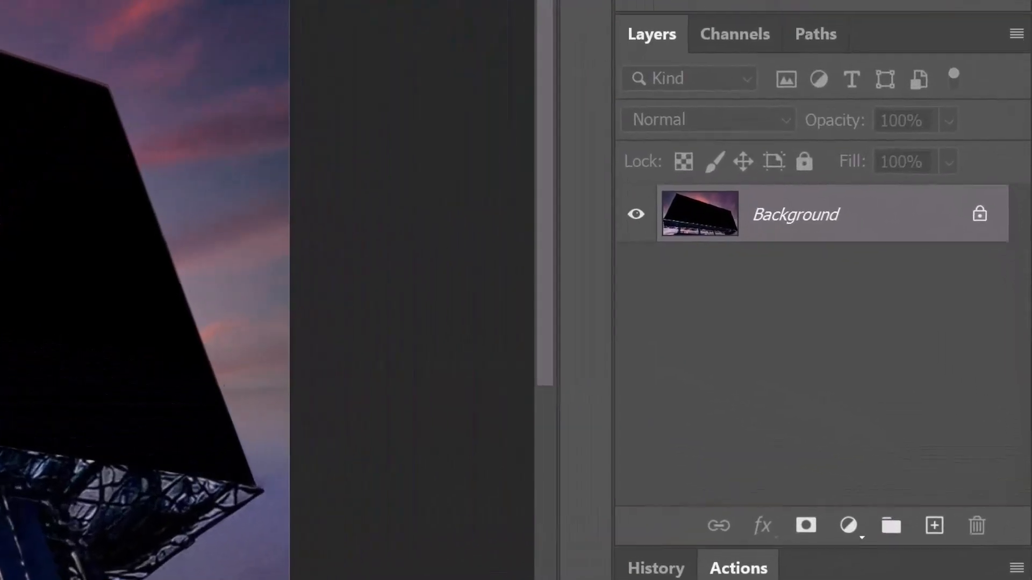
# Step: Add a new layer above the Background and fill it with black at 100% opacity
pyautogui.click(933, 530)
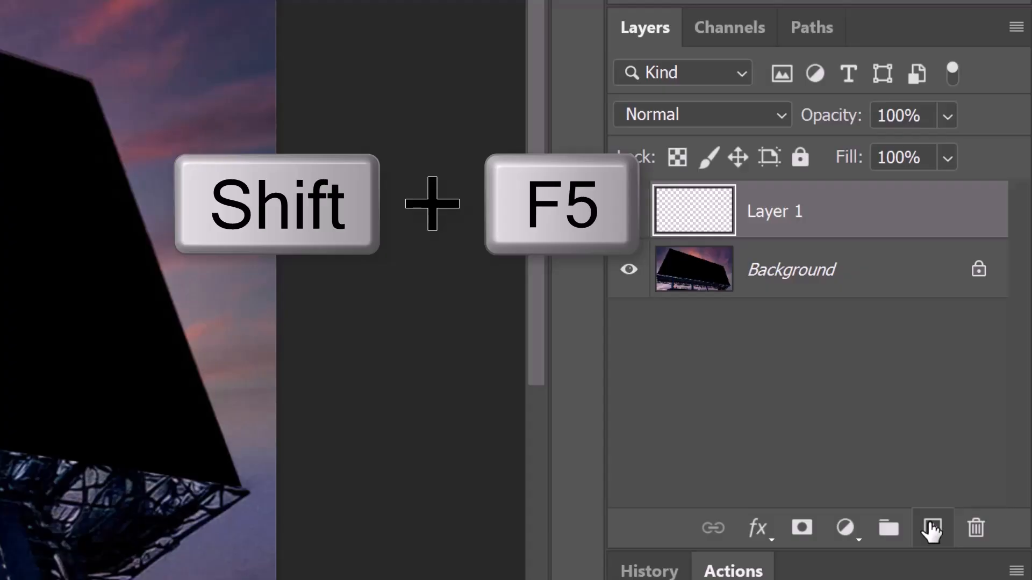
pyautogui.hotkey('shift', 'F5')
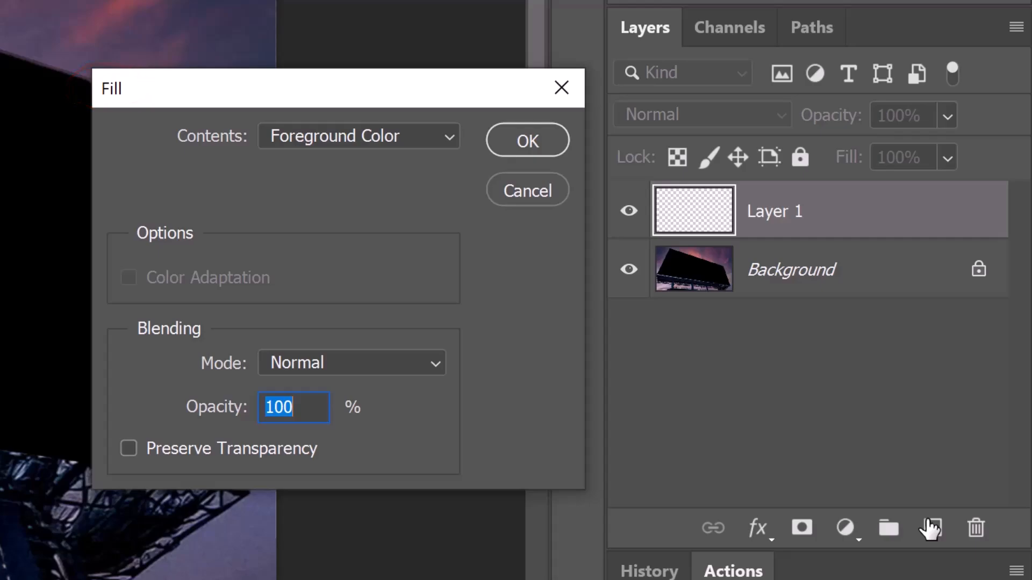
pyautogui.click(445, 137)
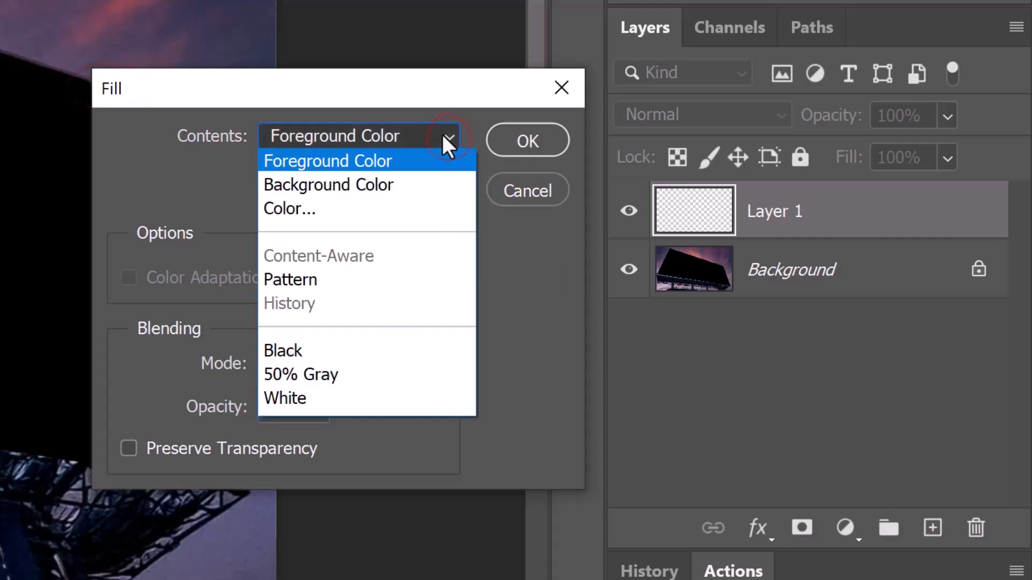
pyautogui.click(283, 350)
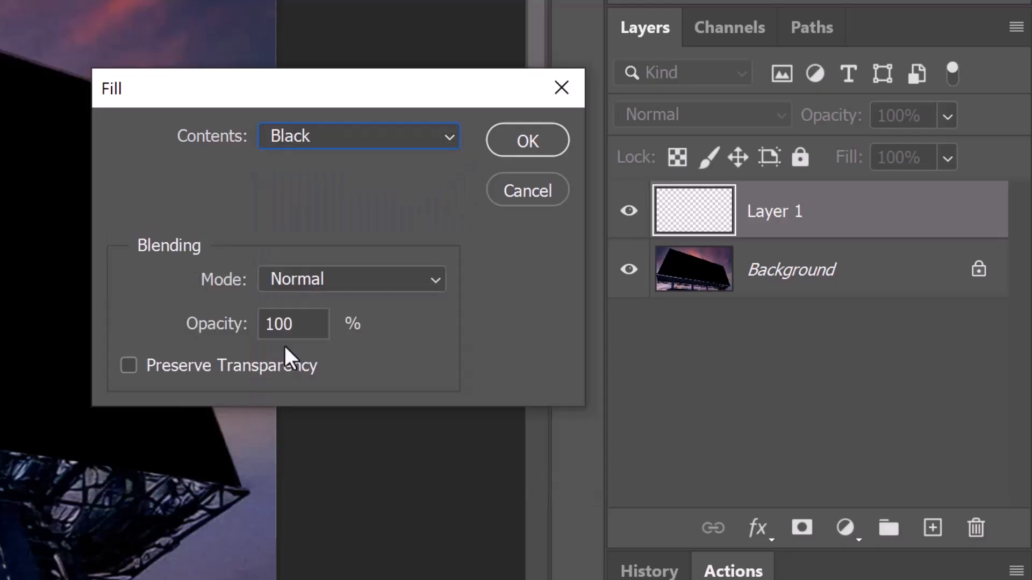
pyautogui.click(527, 141)
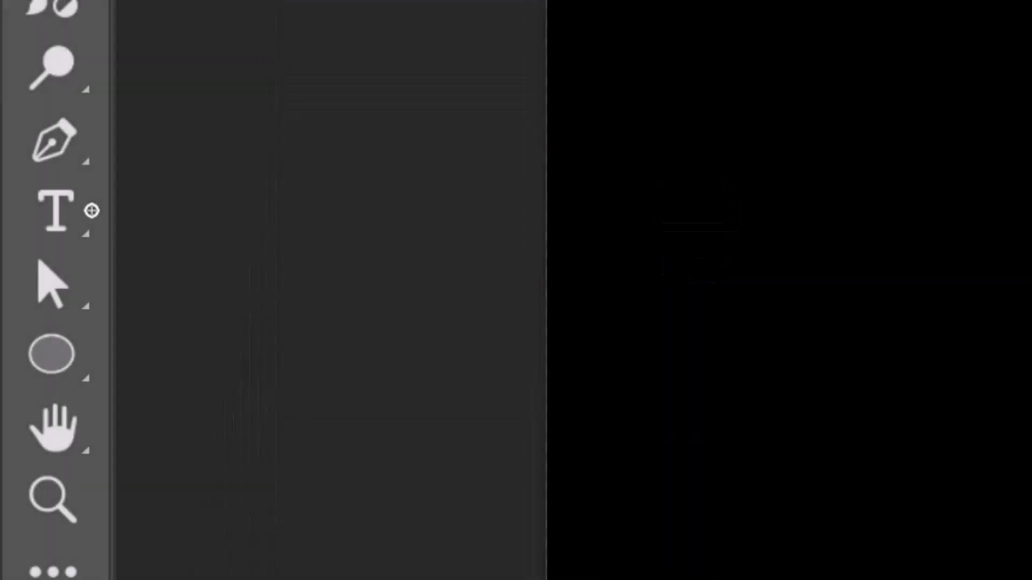
# Step: Set up the Horizontal Type tool with a white foreground colour and the Haettenschweiler Regular font
pyautogui.rightClick(91, 210)
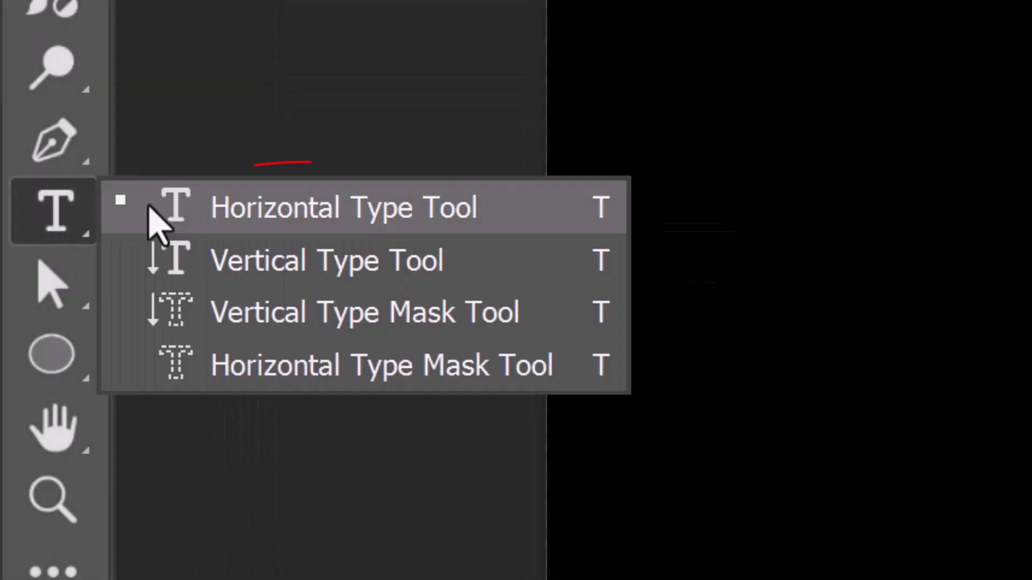
pyautogui.click(336, 202)
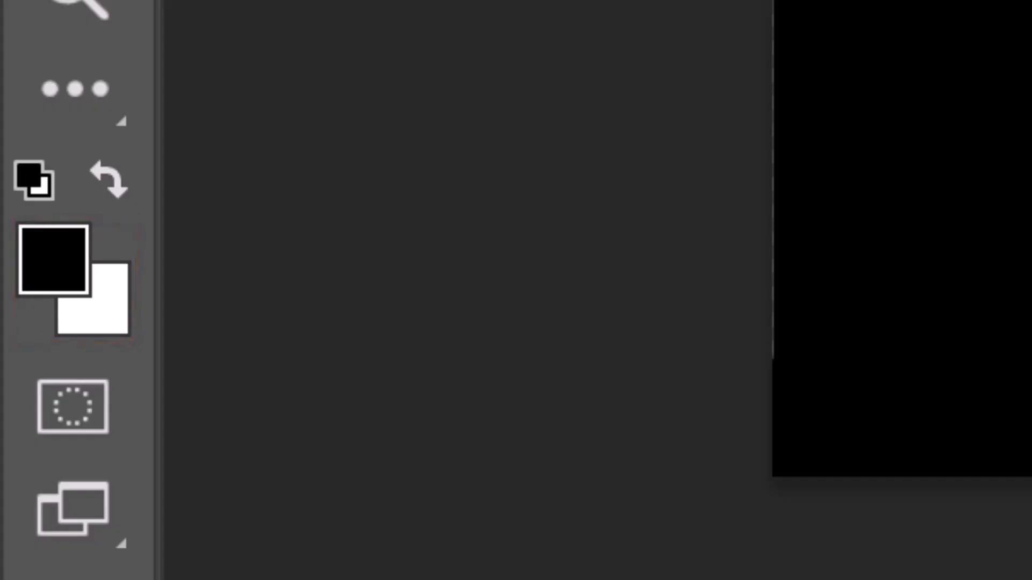
pyautogui.press('d')
pyautogui.press('x')
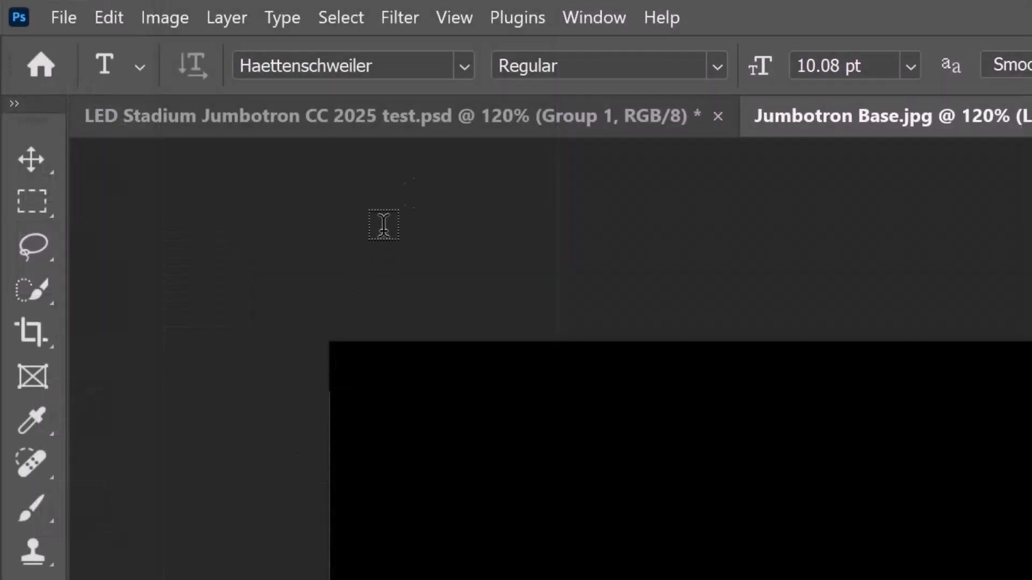
pyautogui.click(464, 67)
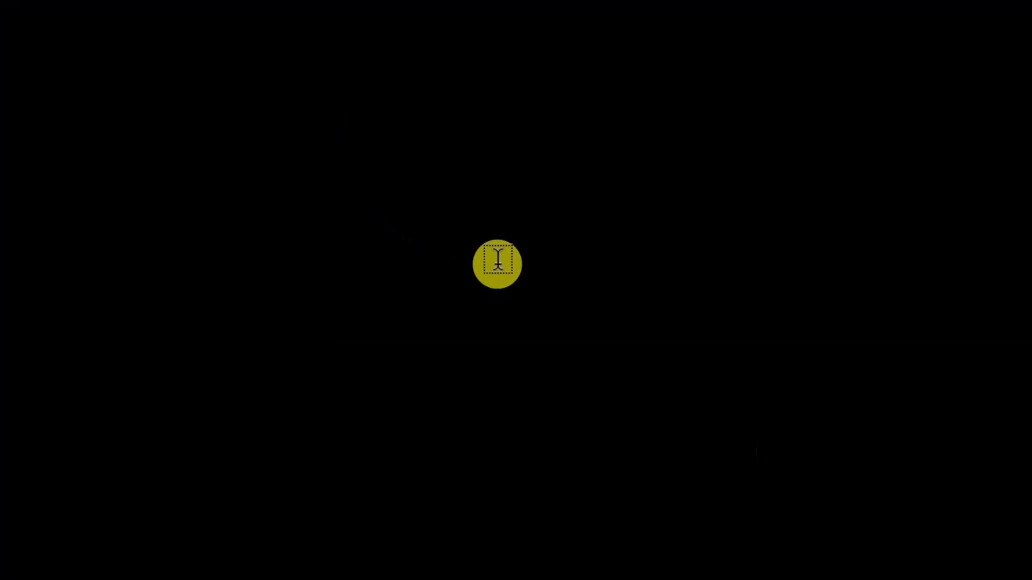
# Step: Start a text line on the black canvas at 86 pt and enter "JUMBOTRON!"
pyautogui.click(519, 267)
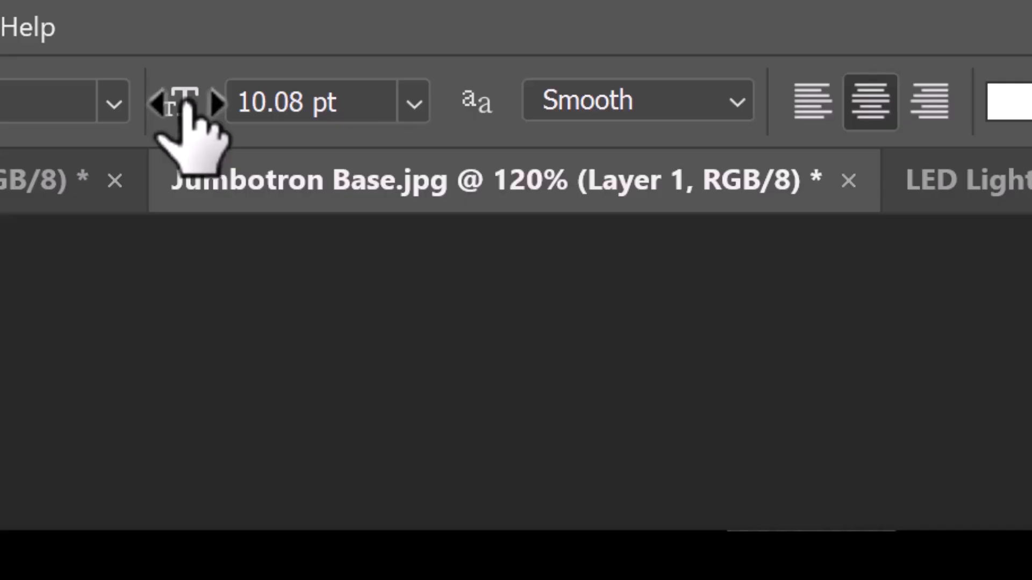
pyautogui.moveTo(179, 104); pyautogui.dragTo(277, 123)
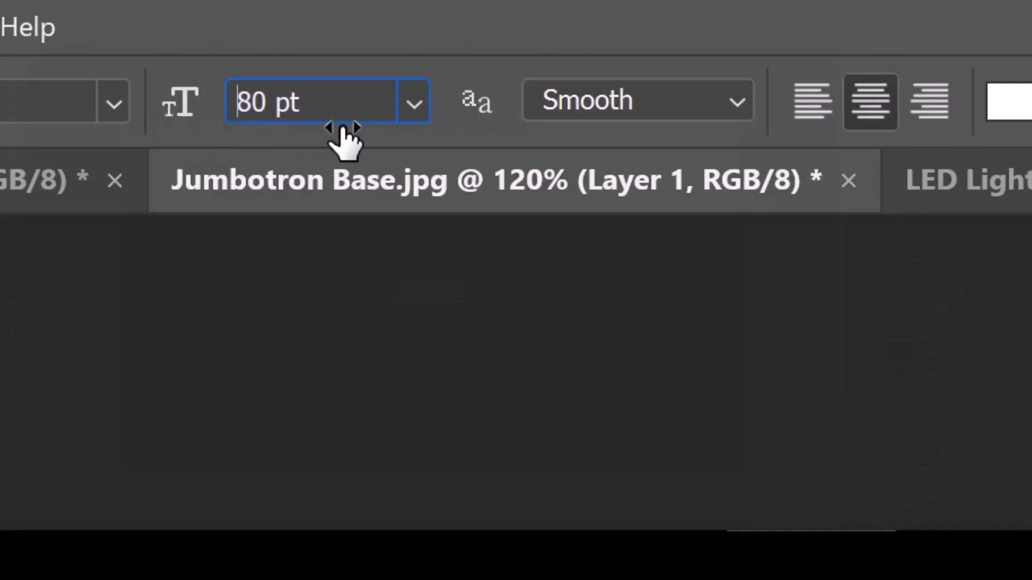
pyautogui.moveTo(304, 32)
pyautogui.mouseDown()
pyautogui.moveTo(324, 30)
pyautogui.moveTo(315, 38)
pyautogui.mouseUp()
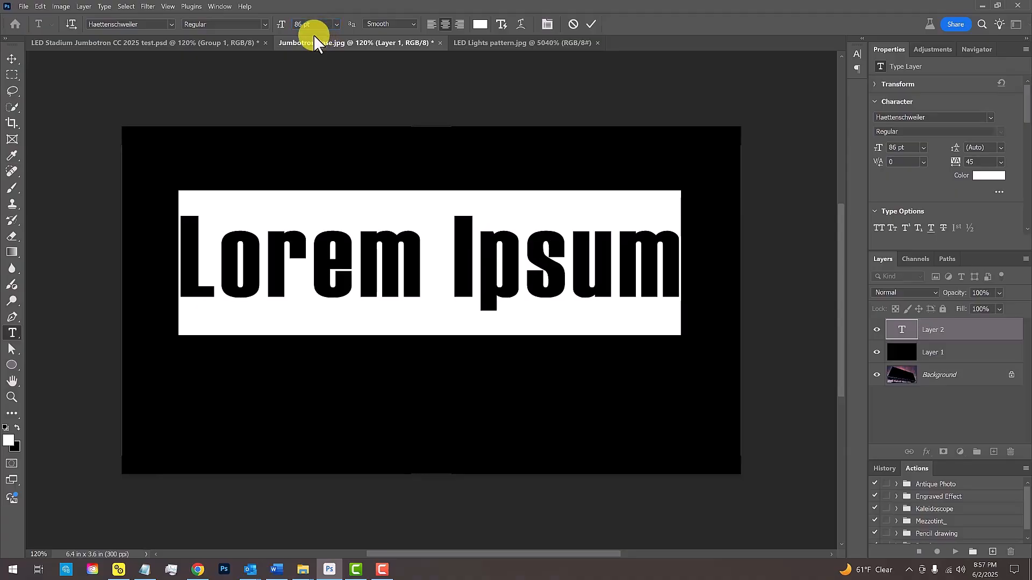
pyautogui.write('JUMBOTR')
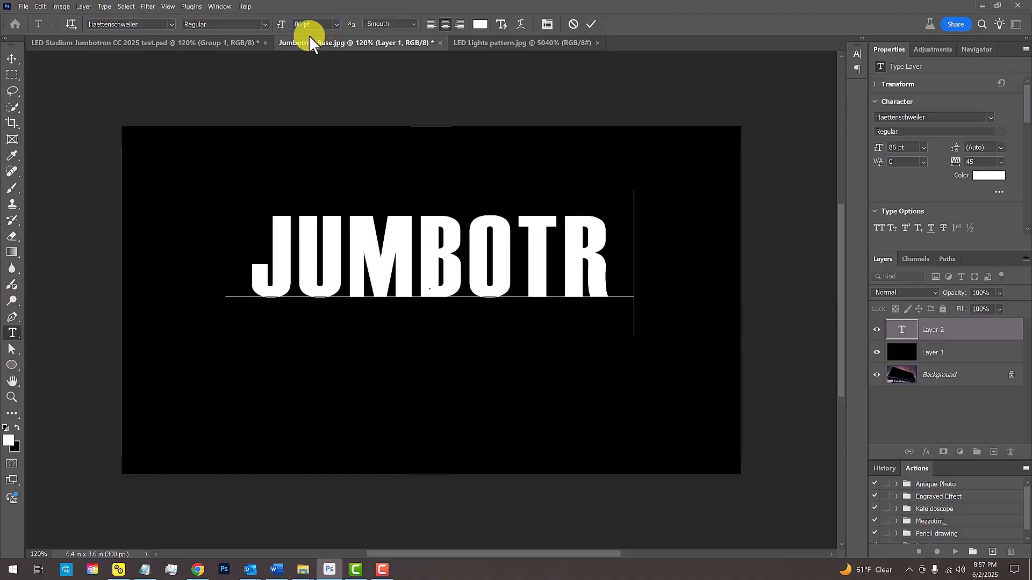
pyautogui.write('ON!')
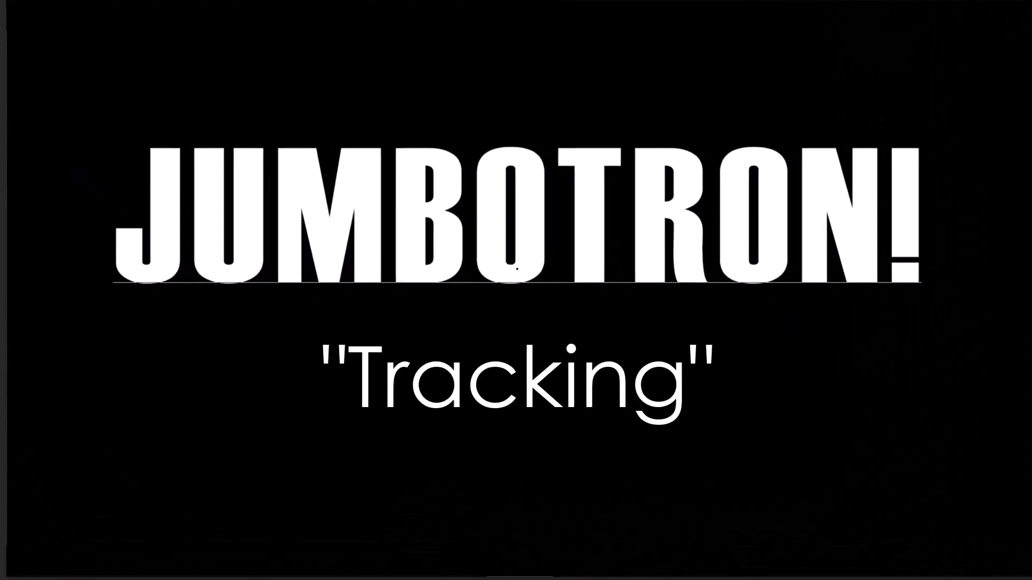
# Step: Tighten the tracking of the whole JUMBOTRON! text to 25
pyautogui.moveTo(913, 221); pyautogui.dragTo(122, 226)
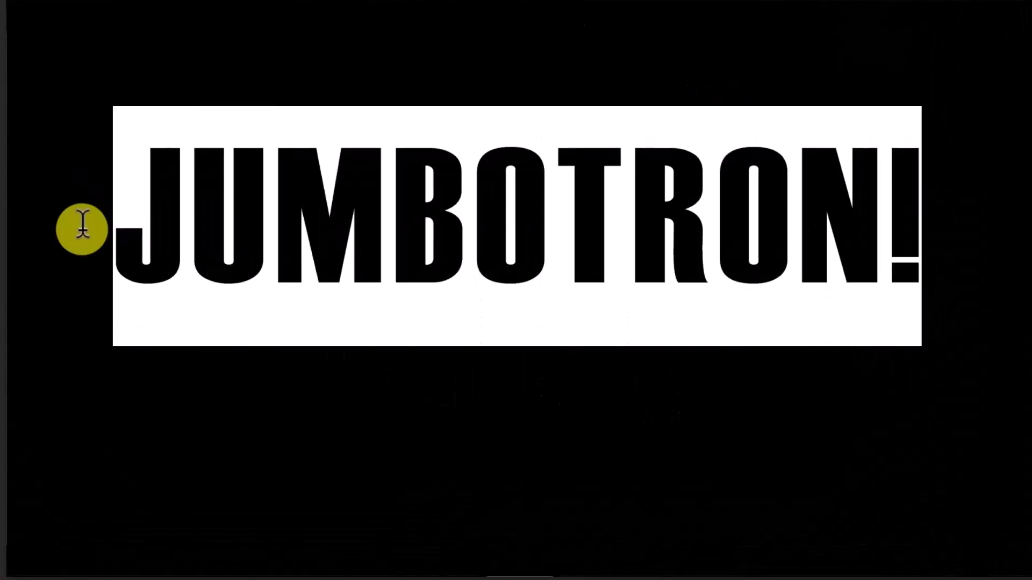
pyautogui.hotkey('ctrl', 'Right')
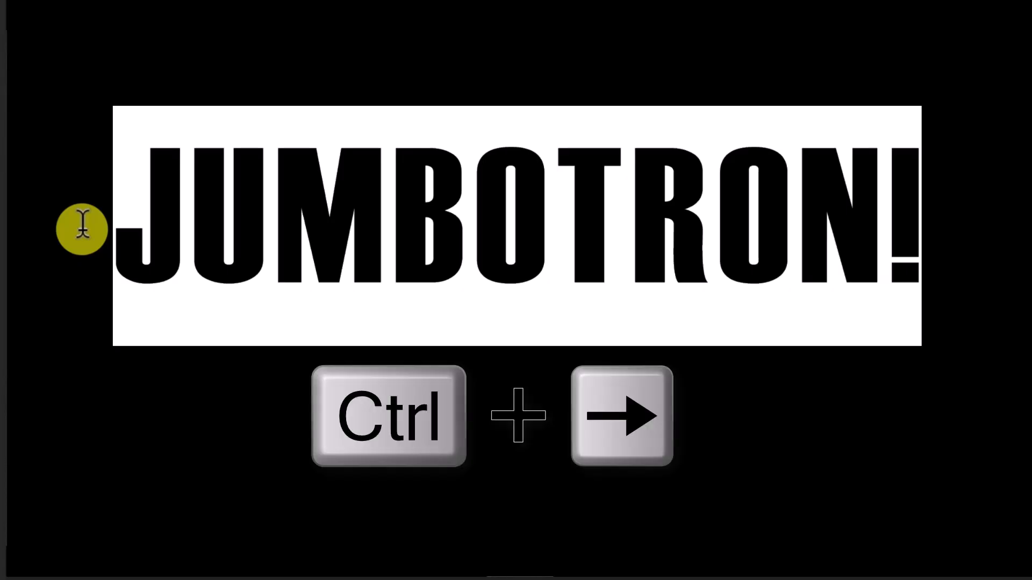
pyautogui.hotkey('ctrl', 'Left')
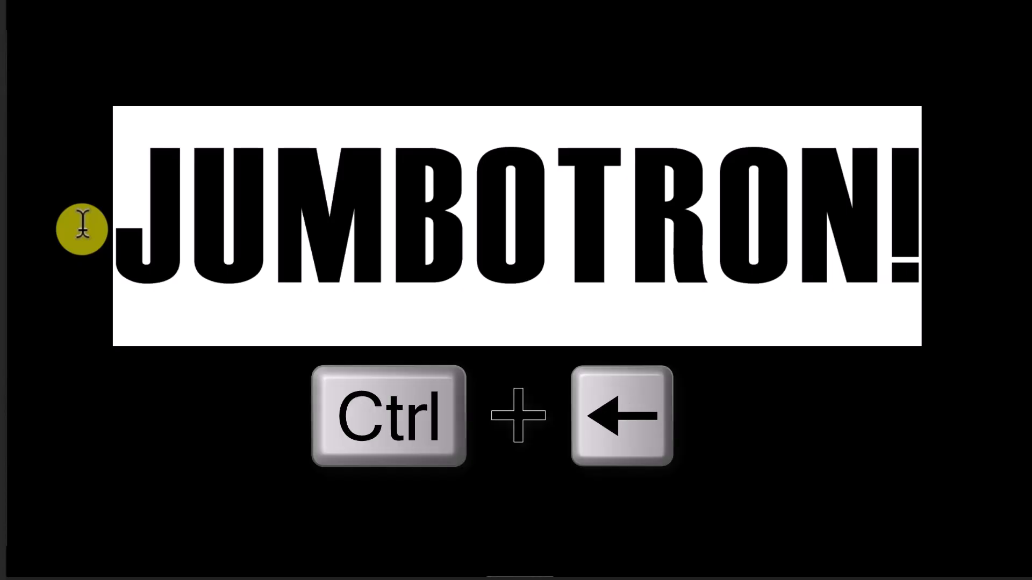
pyautogui.hotkey('ctrl', 'Left')
pyautogui.hotkey('ctrl', 'Left')
pyautogui.hotkey('ctrl', 'Right')
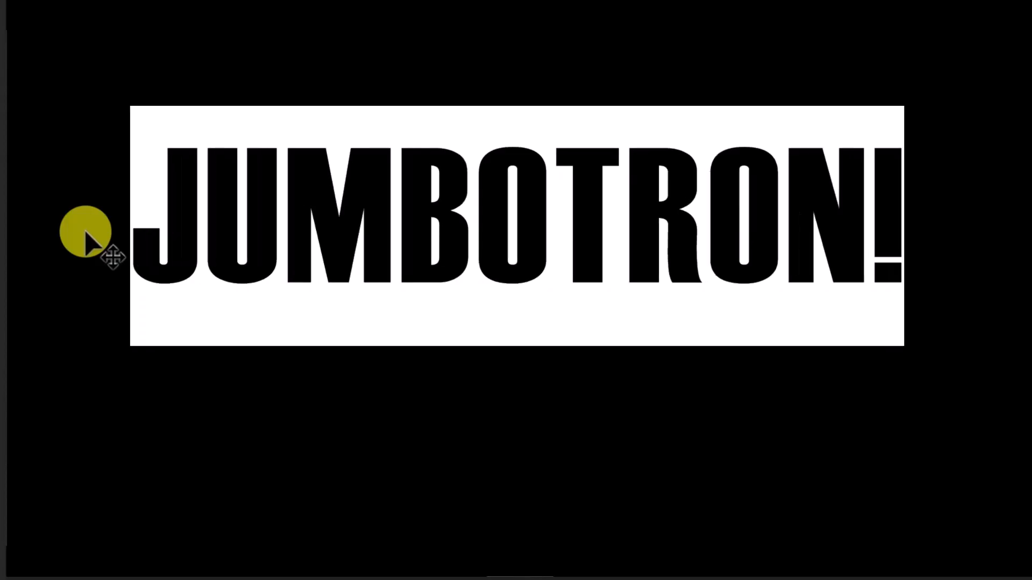
# Step: Adjust the kerning between individual letters of JUMBOTRON!, at the O–T, T–R, N–!, M–B and J–U gaps
pyautogui.click(567, 207)
pyautogui.hotkey('ctrl', 'Right')
pyautogui.hotkey('ctrl', 'Left')
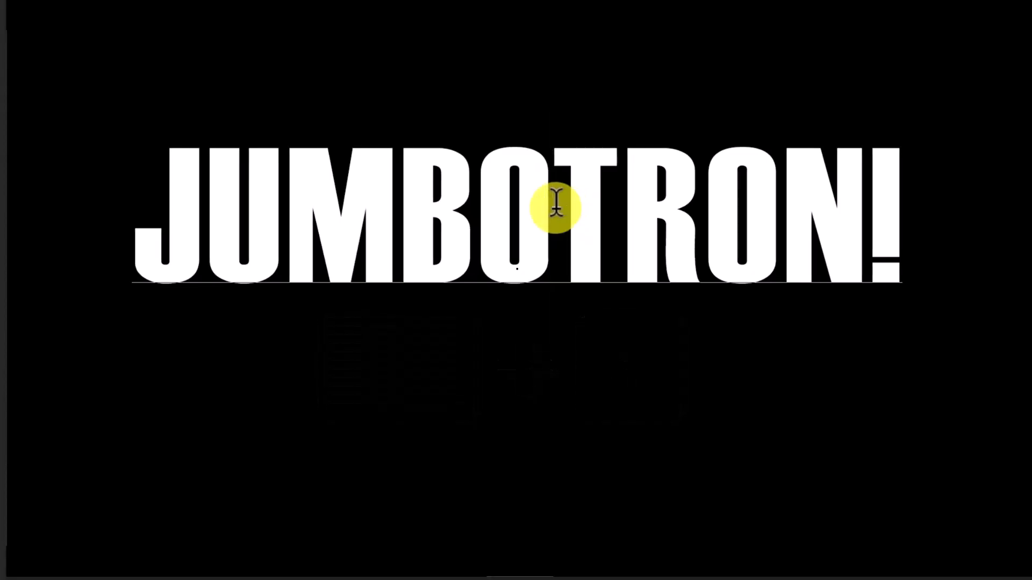
pyautogui.click(621, 210)
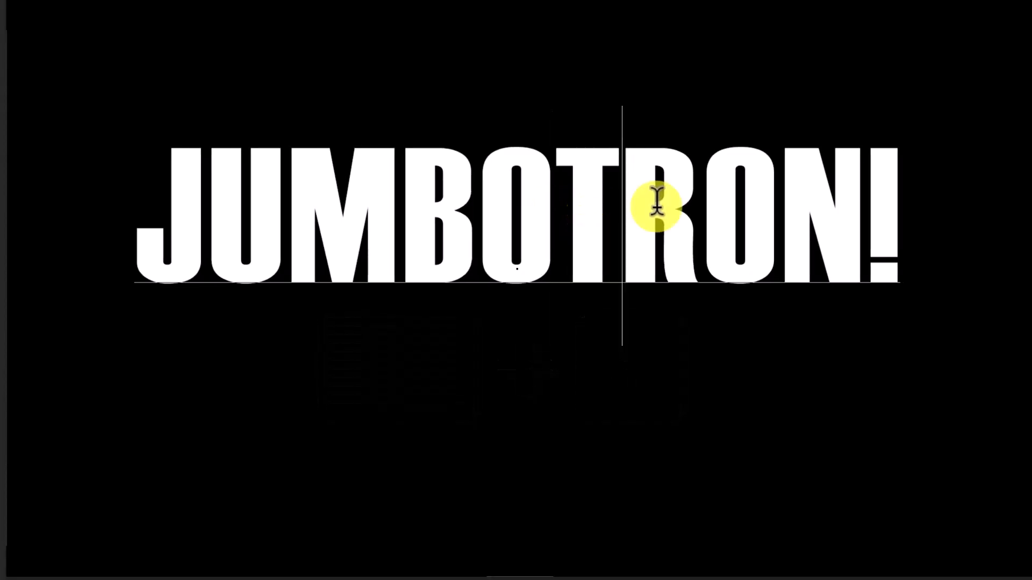
pyautogui.click(867, 209)
pyautogui.click(380, 200)
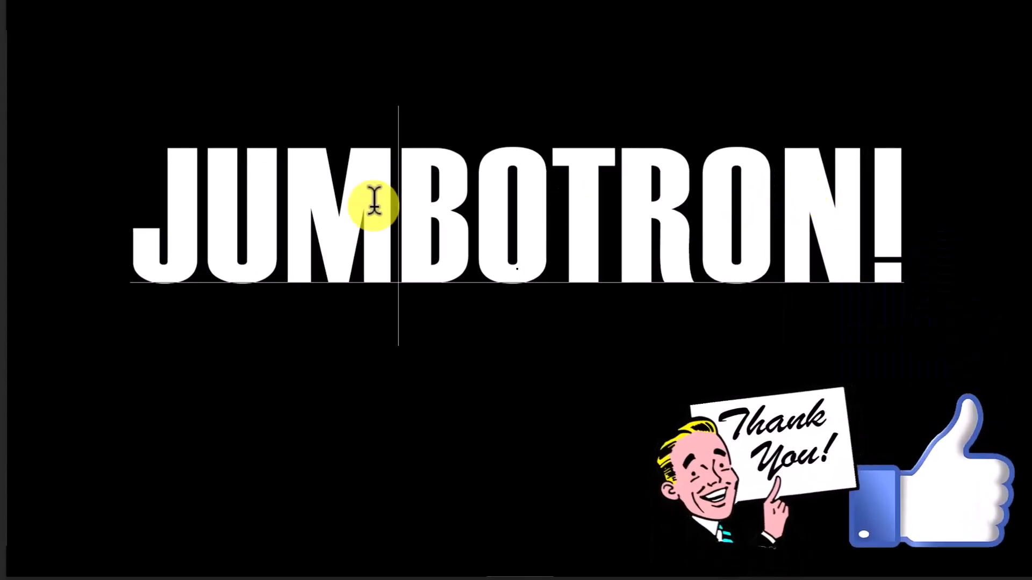
pyautogui.click(199, 205)
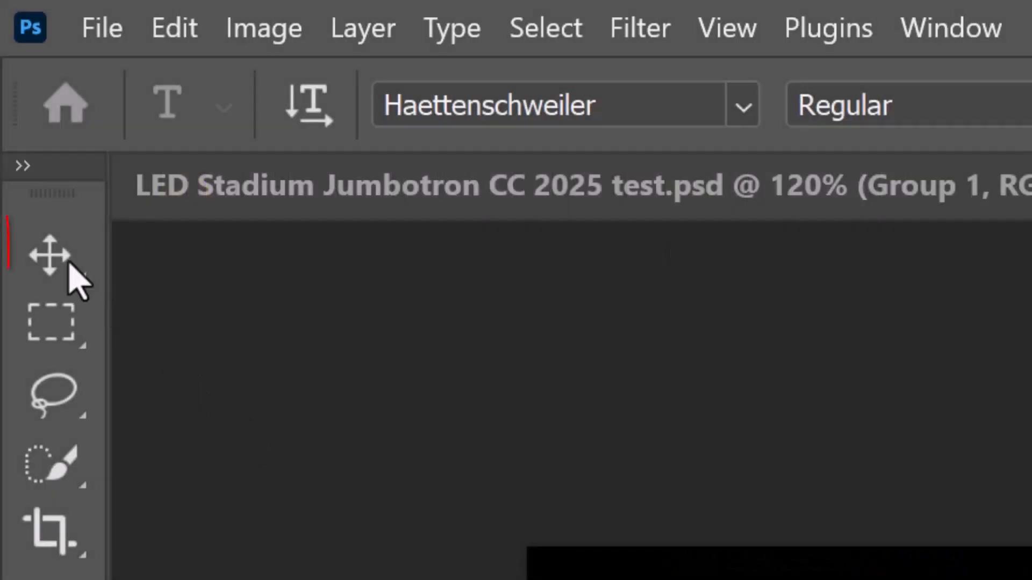
# Step: Centre the JUMBOTRON! text vertically and horizontally on the whole canvas with the Move tool, and deselect
pyautogui.click(48, 254)
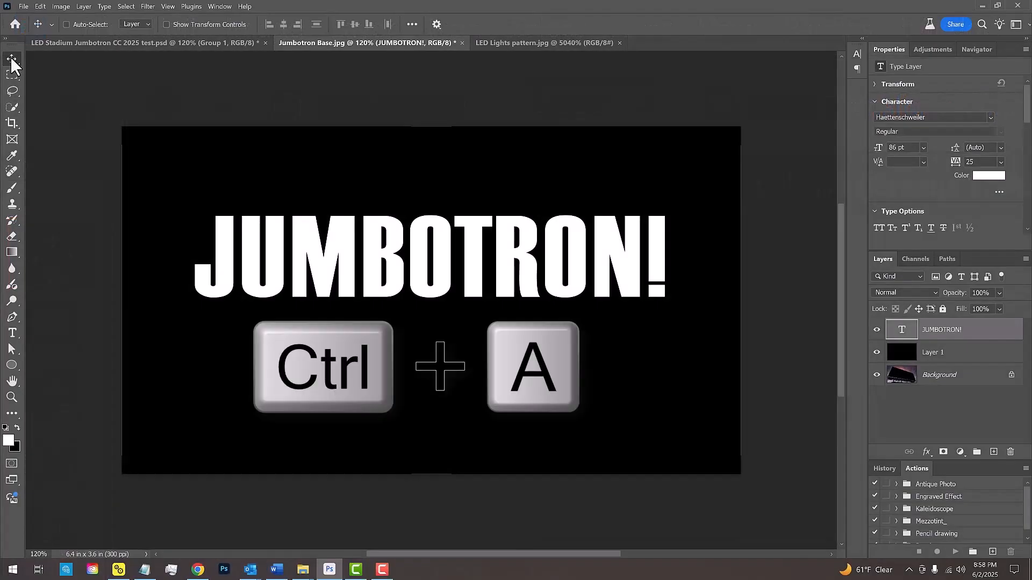
pyautogui.hotkey('ctrl', 'a')
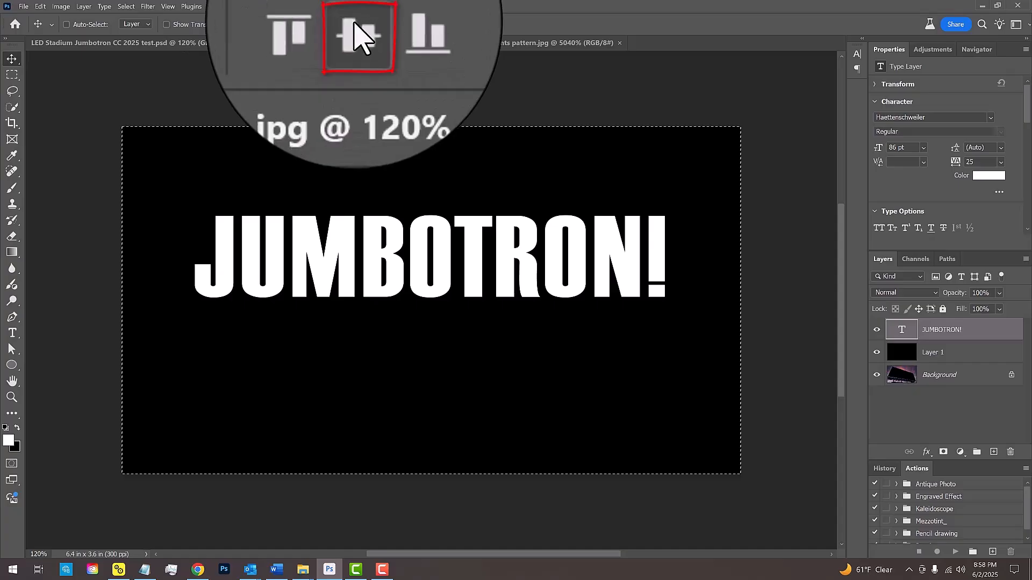
pyautogui.click(301, 24)
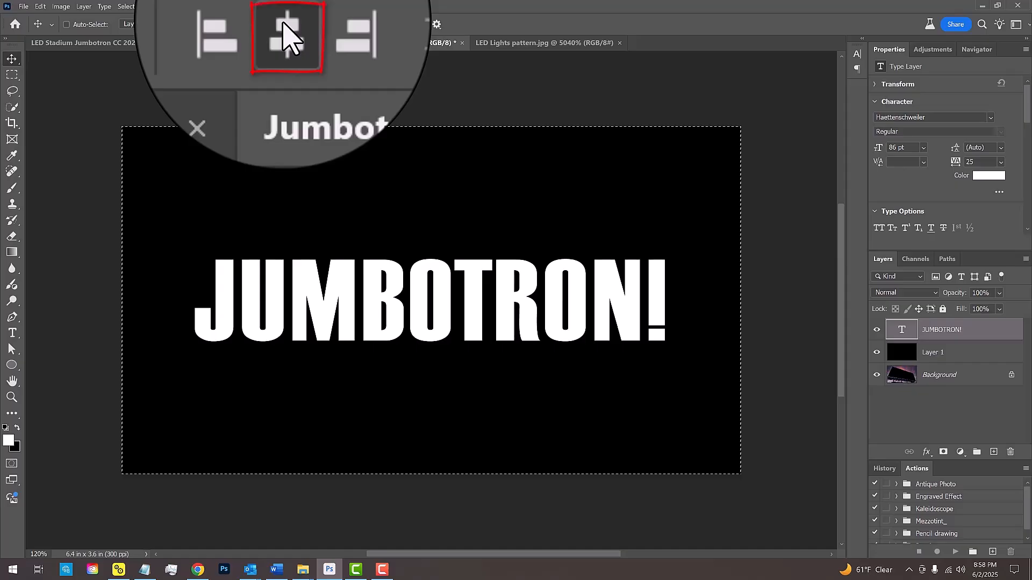
pyautogui.click(283, 24)
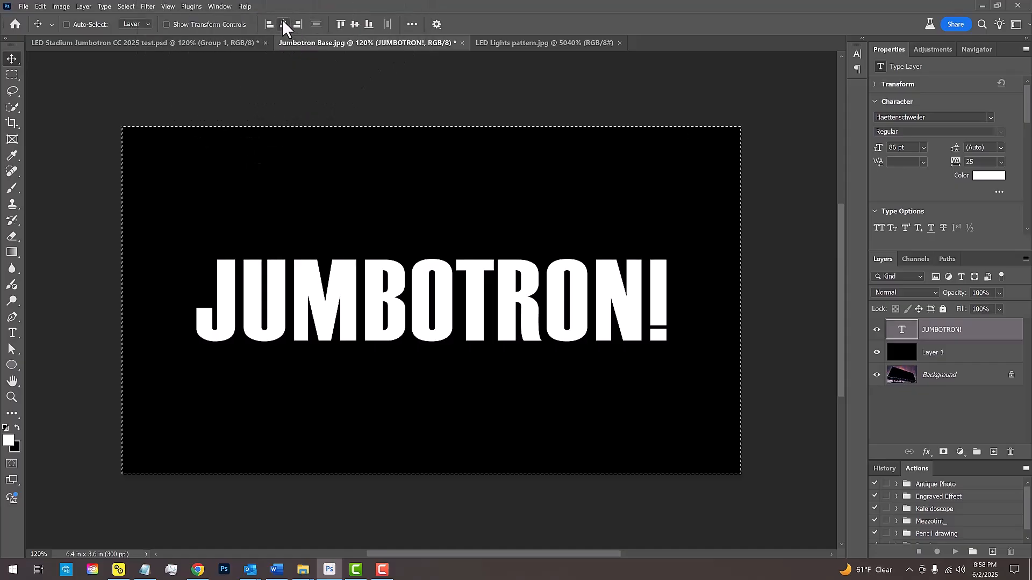
pyautogui.hotkey('ctrl', 'd')
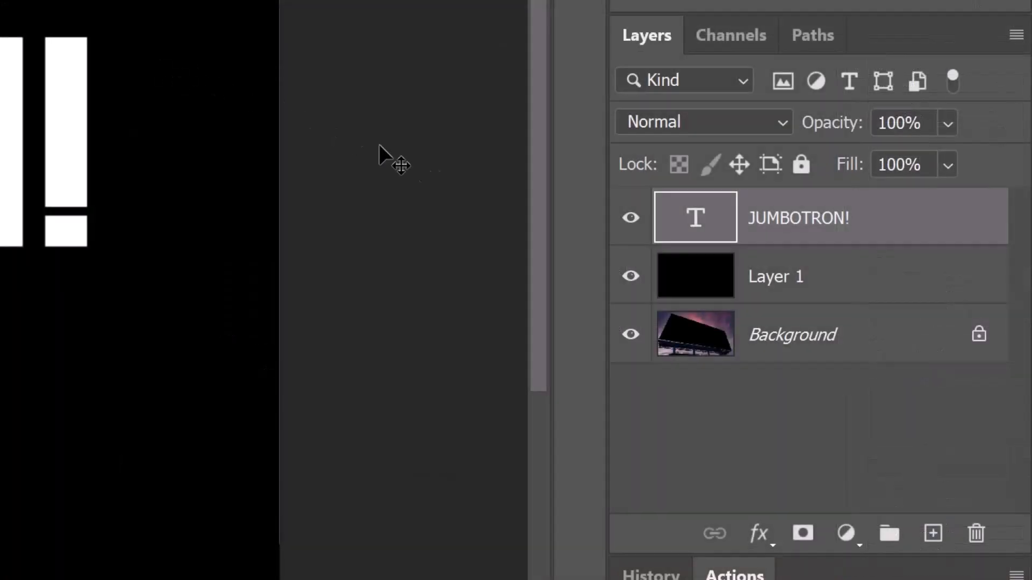
# Step: Hide the JUMBOTRON! text layer and add a Pattern fill layer directly above the black Layer 1
pyautogui.click(876, 330)
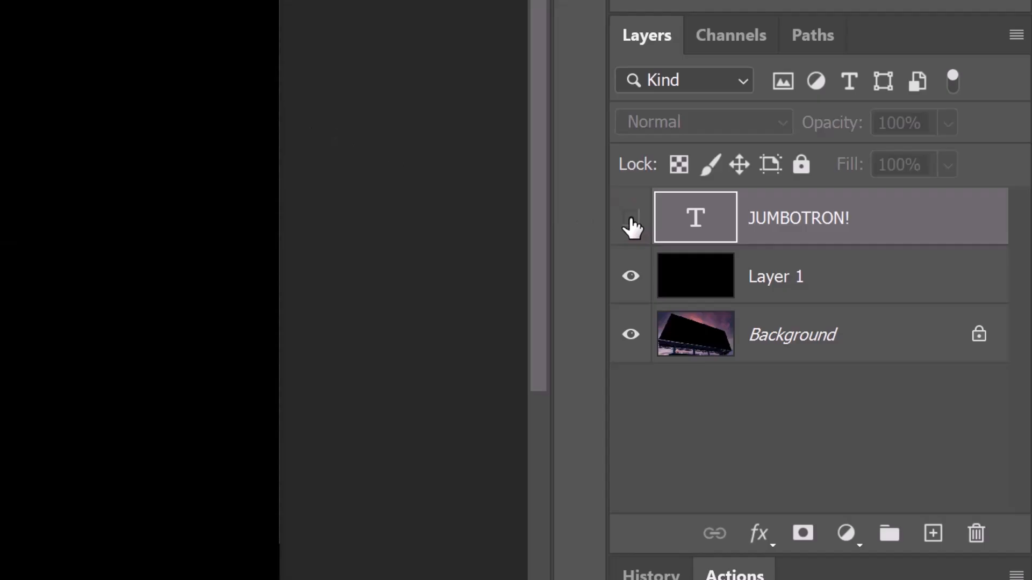
pyautogui.click(703, 279)
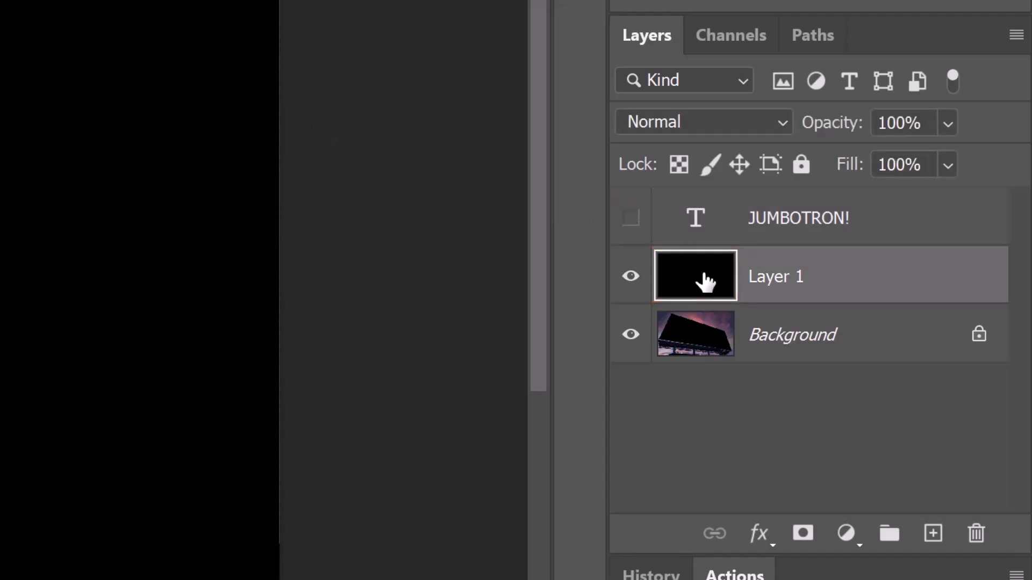
pyautogui.click(844, 538)
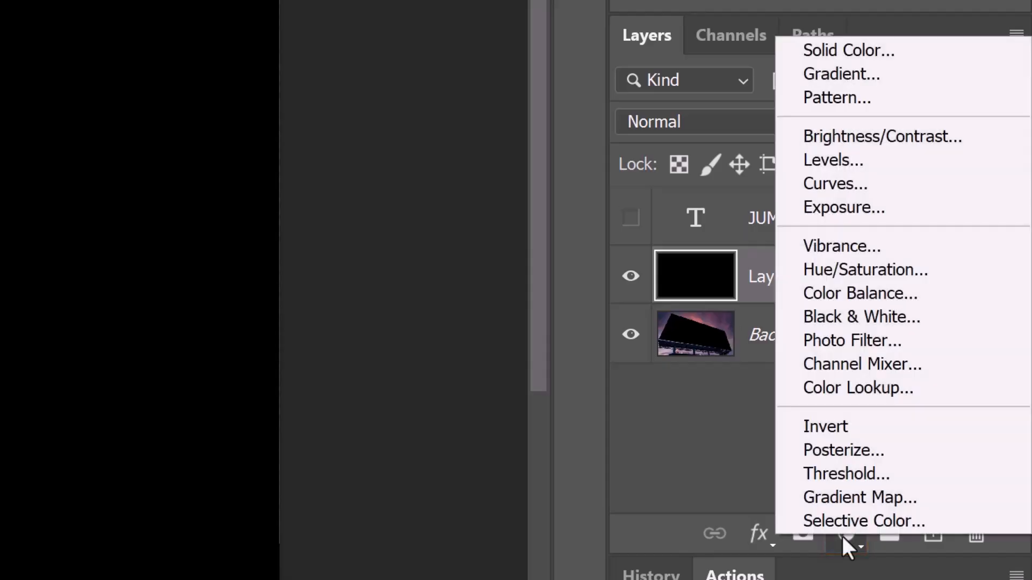
pyautogui.click(831, 98)
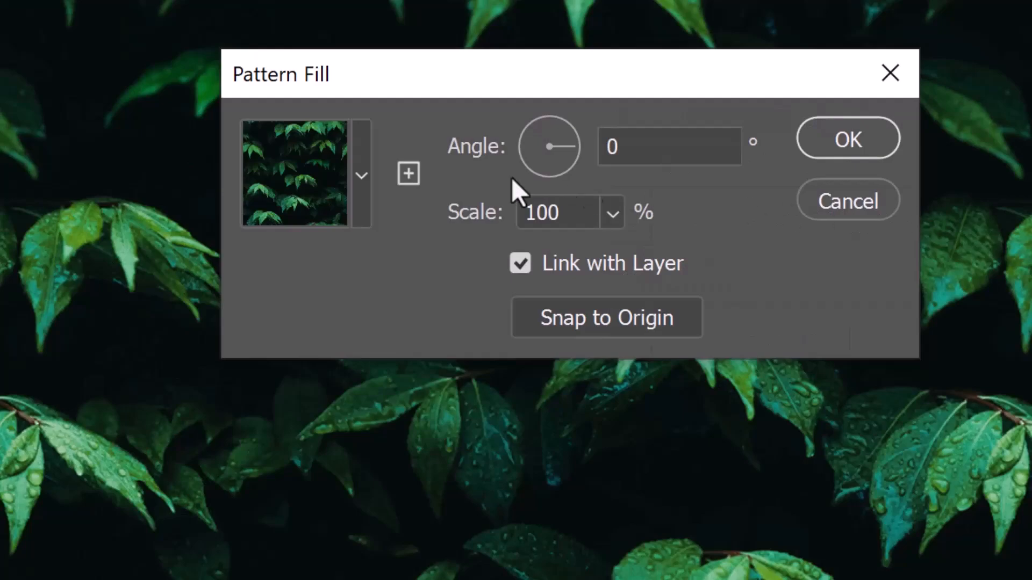
# Step: Fill the pattern layer with the red, green and blue light-bar pattern at 30% scale
pyautogui.click(361, 177)
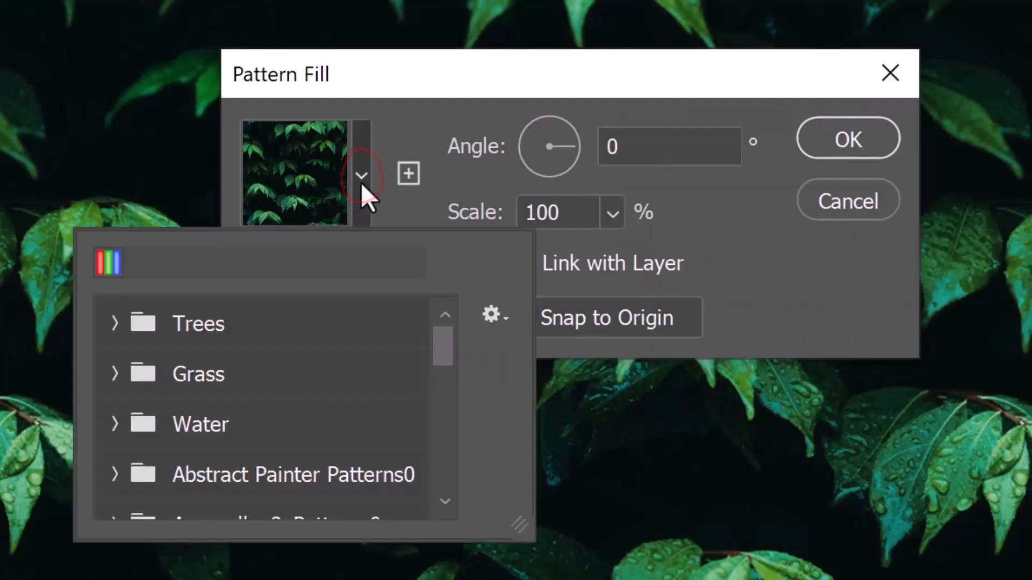
pyautogui.moveTo(441, 350); pyautogui.dragTo(445, 536)
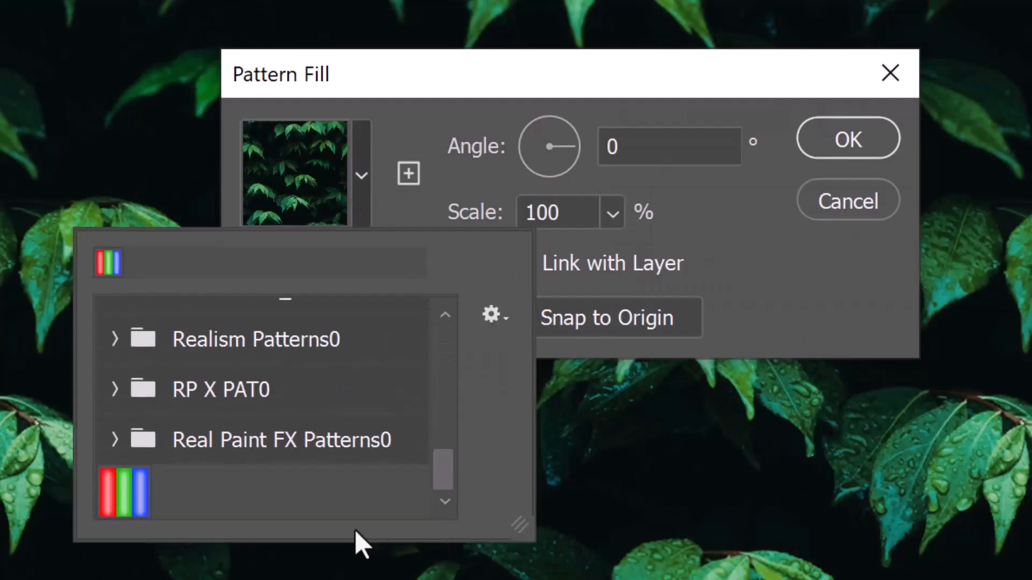
pyautogui.click(126, 494)
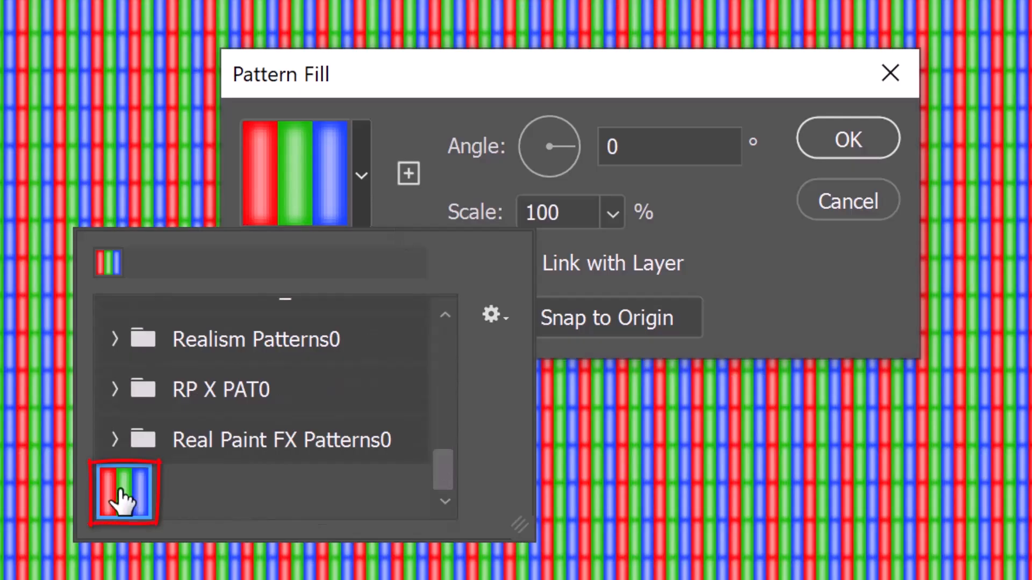
pyautogui.click(702, 295)
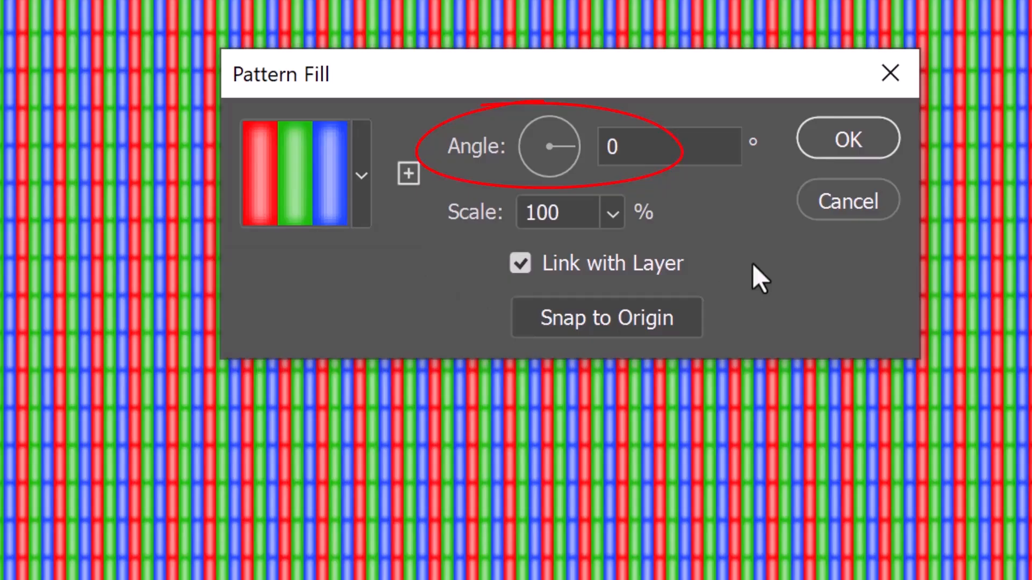
pyautogui.doubleClick(544, 211)
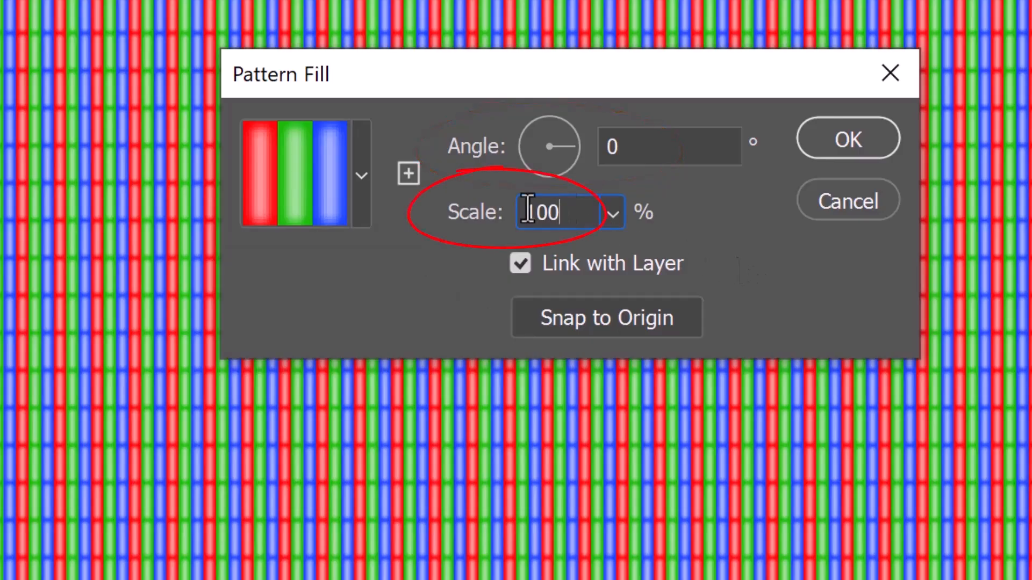
pyautogui.write('30')
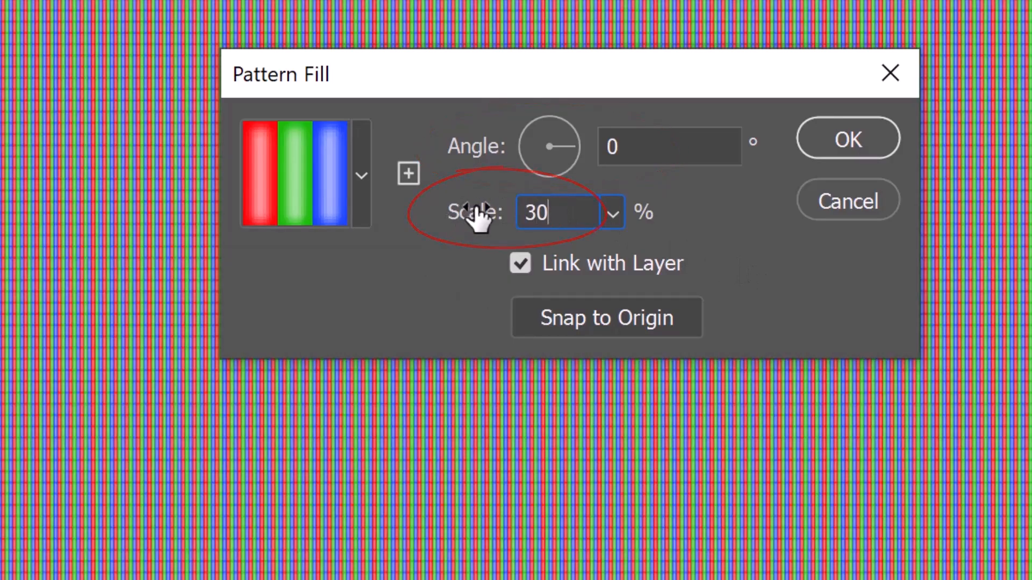
pyautogui.click(843, 141)
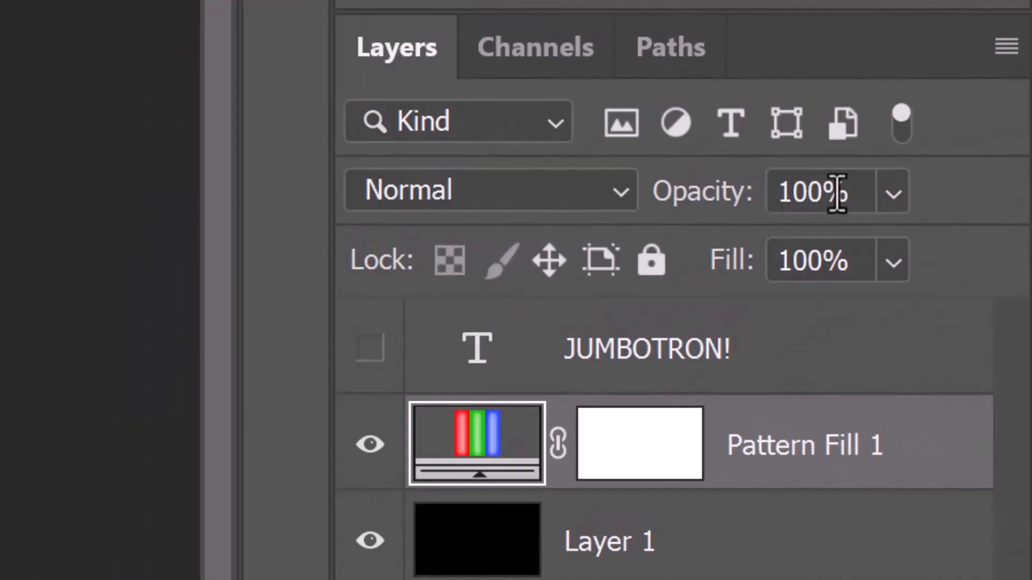
# Step: Reduce the pattern fill layer's opacity to 10% and show the JUMBOTRON! text layer again
pyautogui.click(900, 136)
pyautogui.write('10')
pyautogui.press('Return')
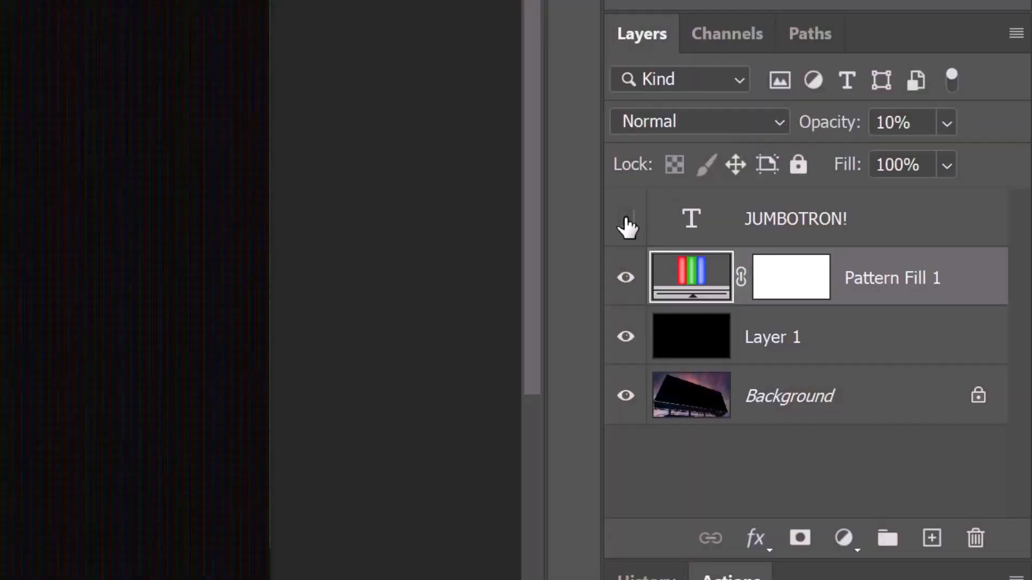
pyautogui.click(626, 221)
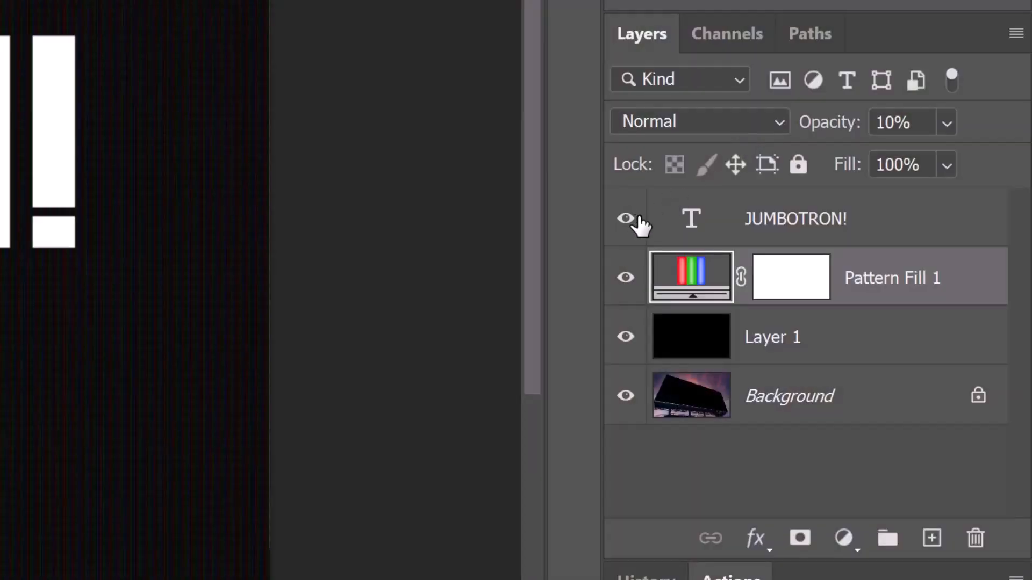
# Step: Add a white Outer Glow to the JUMBOTRON! text layer in Normal mode, with 50% opacity, 0% spread, 50 px size and 50% range
pyautogui.click(909, 224)
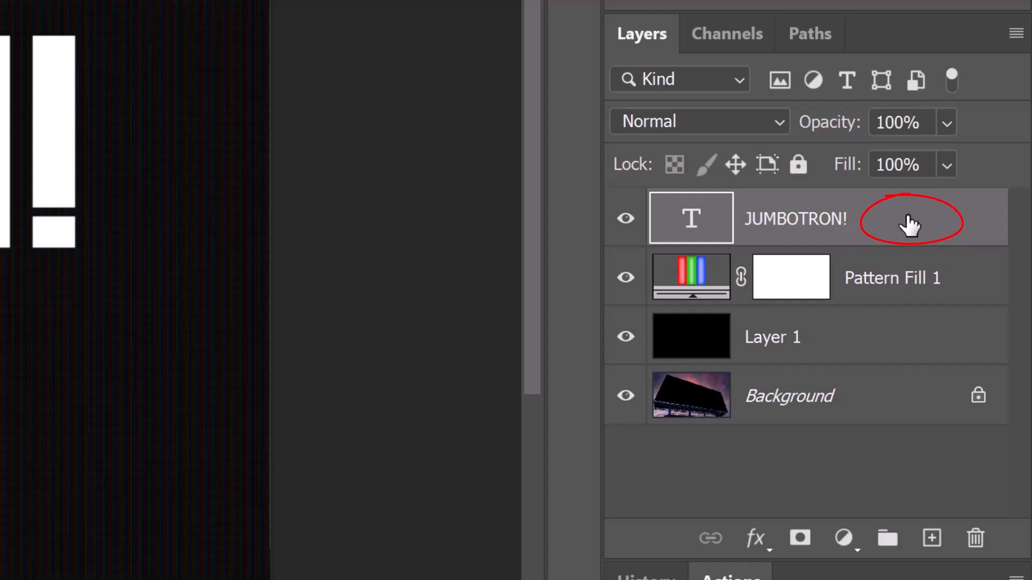
pyautogui.doubleClick(910, 223)
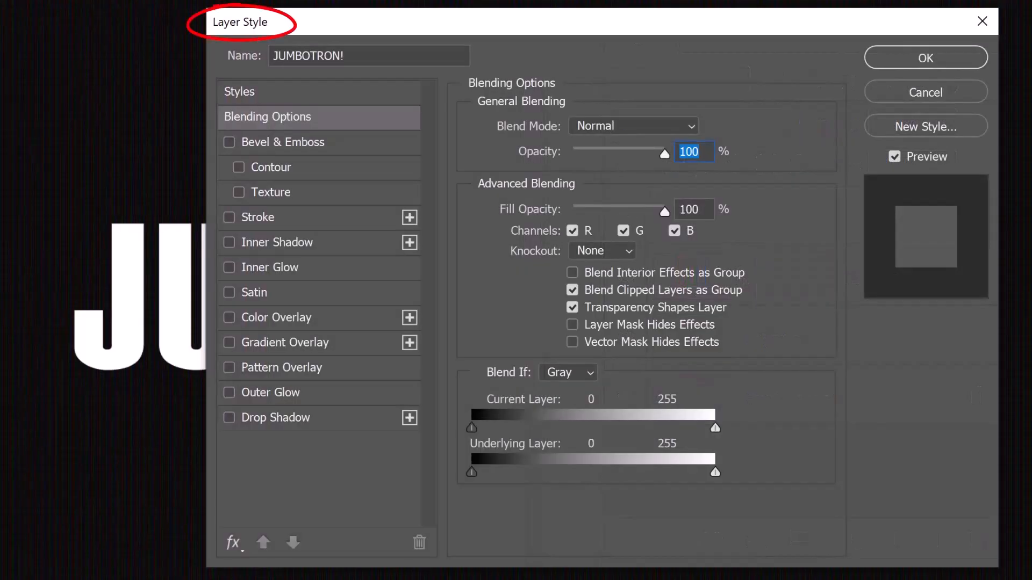
pyautogui.click(269, 391)
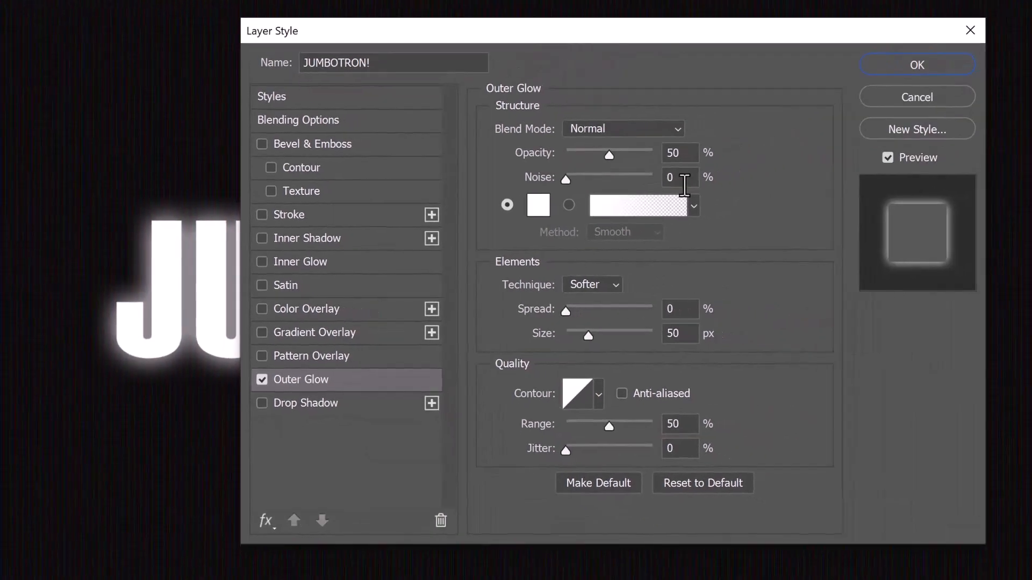
pyautogui.click(900, 65)
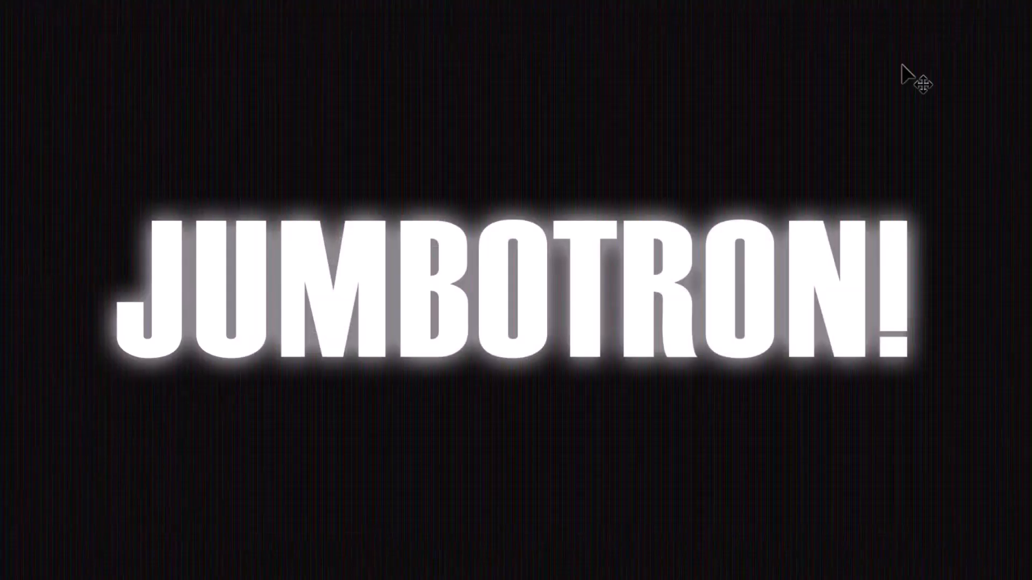
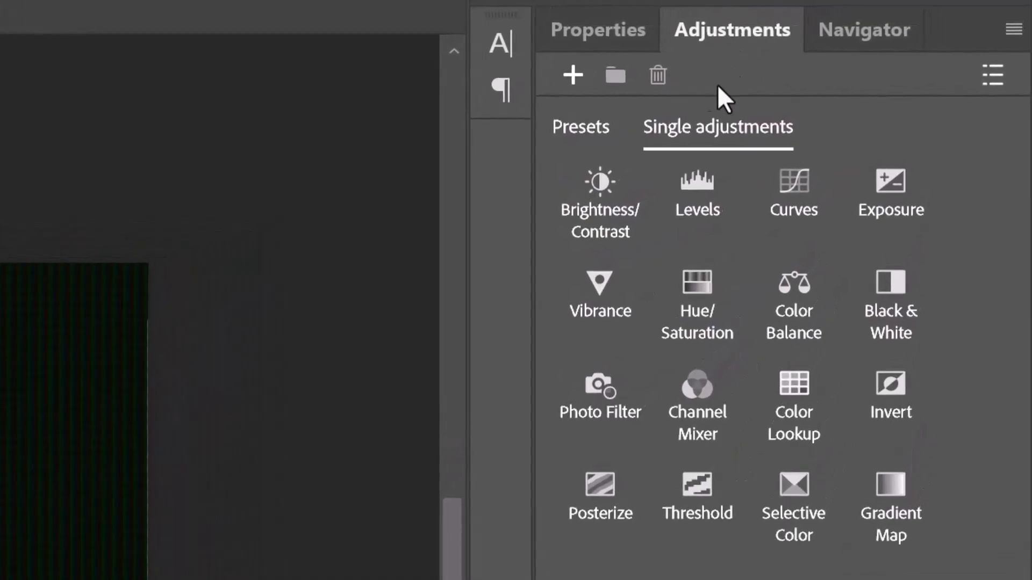
# Step: Add a Levels adjustment layer and set its highlight input level to 210
pyautogui.click(698, 194)
pyautogui.click(941, 421)
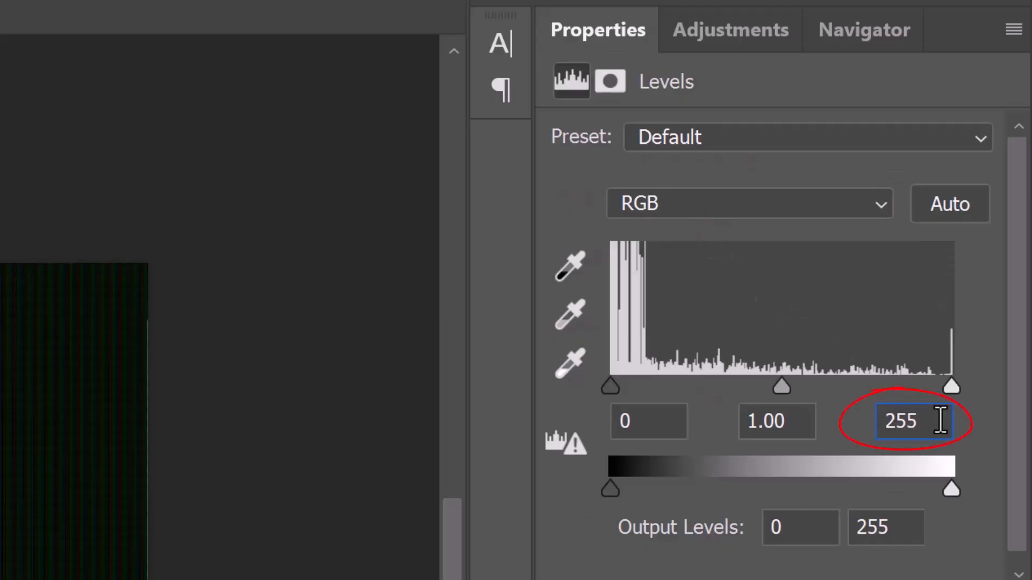
pyautogui.doubleClick(941, 421)
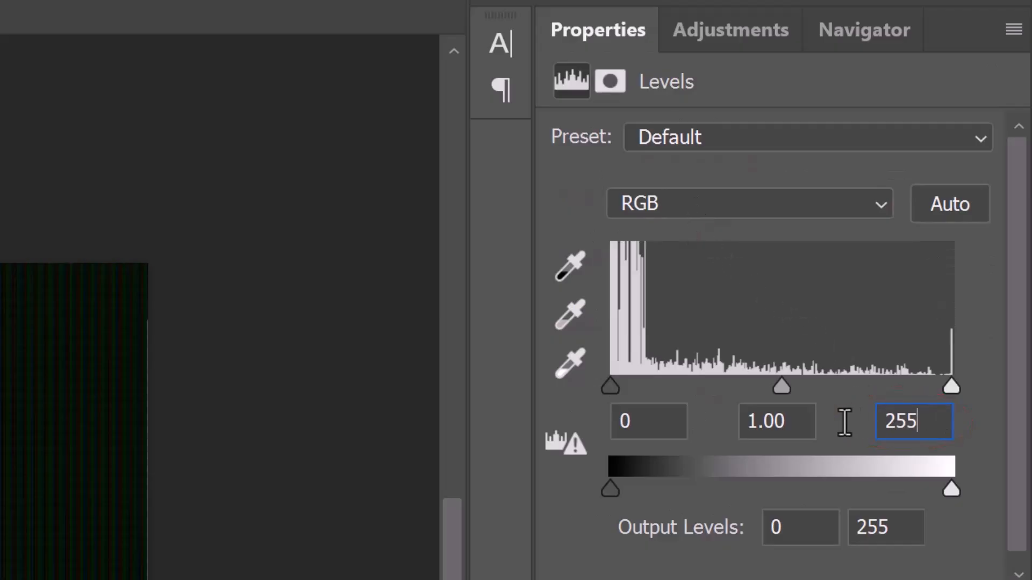
pyautogui.write('210')
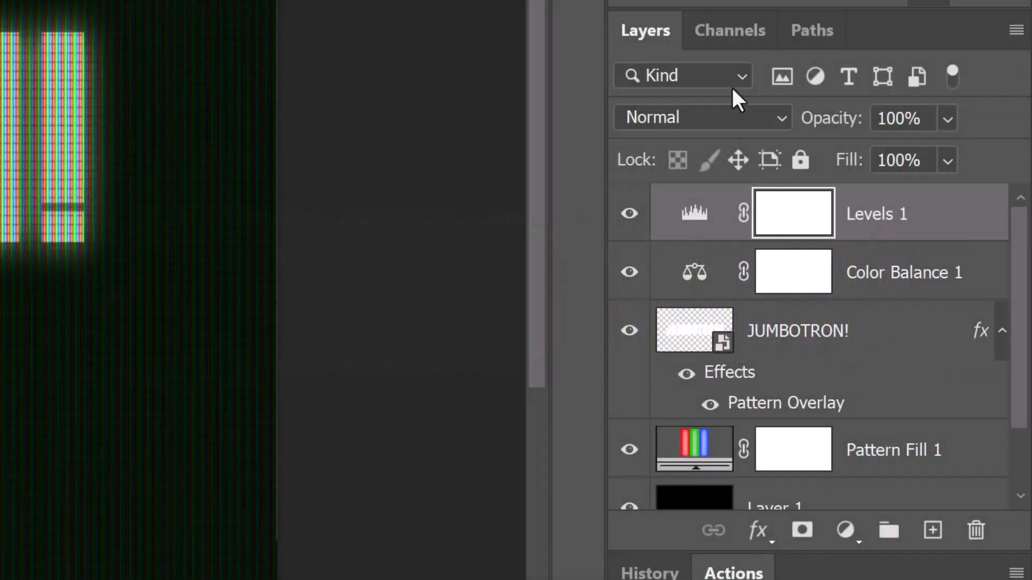
# Step: Apply a Gaussian Blur with a 2 pixel radius to the JUMBOTRON! smart object
pyautogui.click(699, 329)
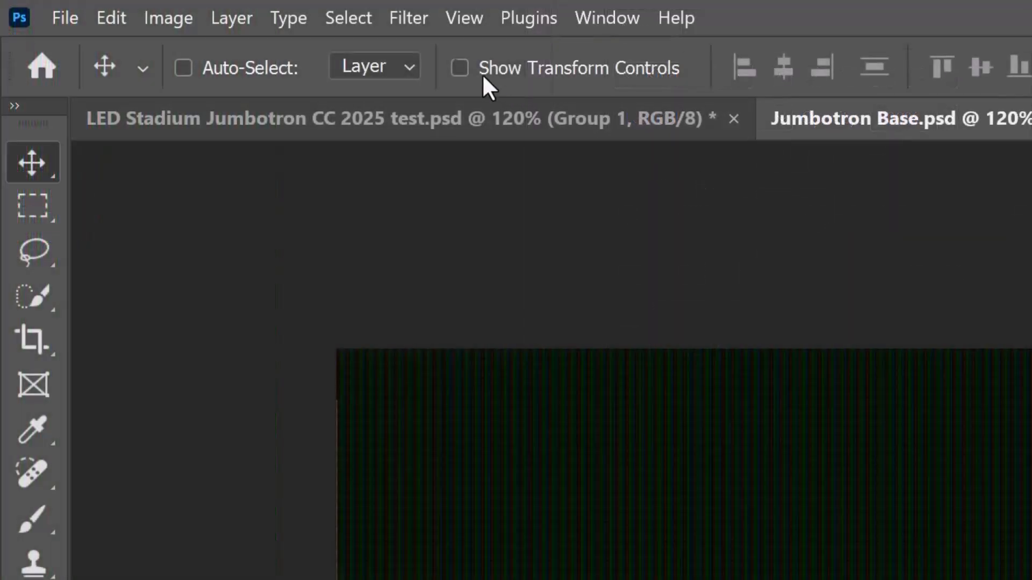
pyautogui.click(407, 19)
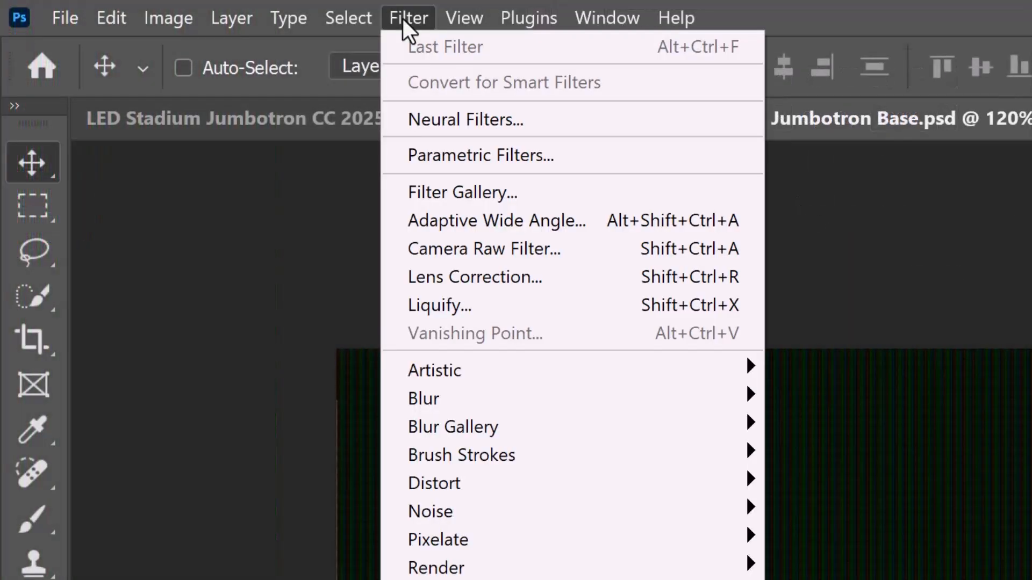
pyautogui.moveTo(430, 402)
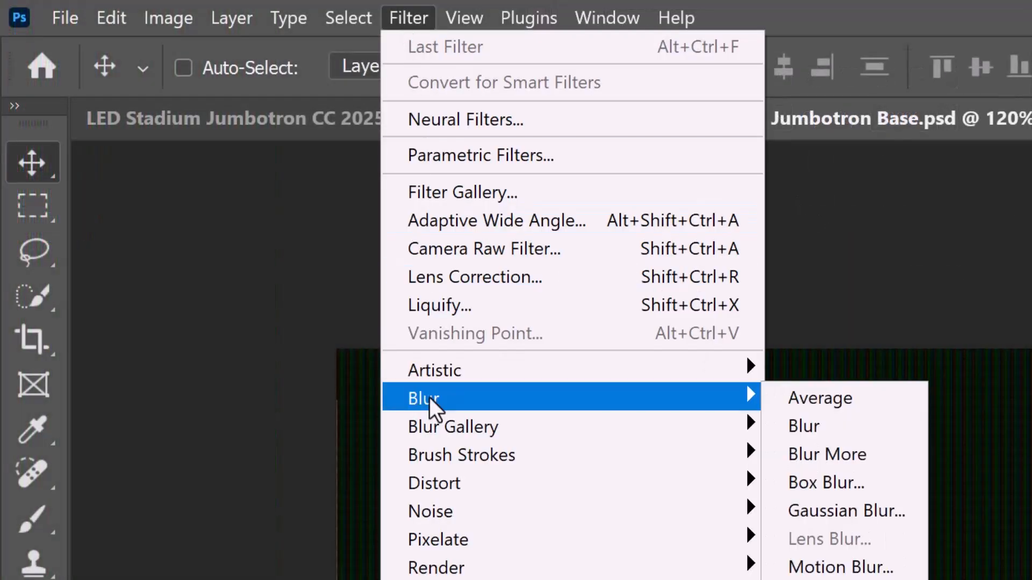
pyautogui.click(832, 513)
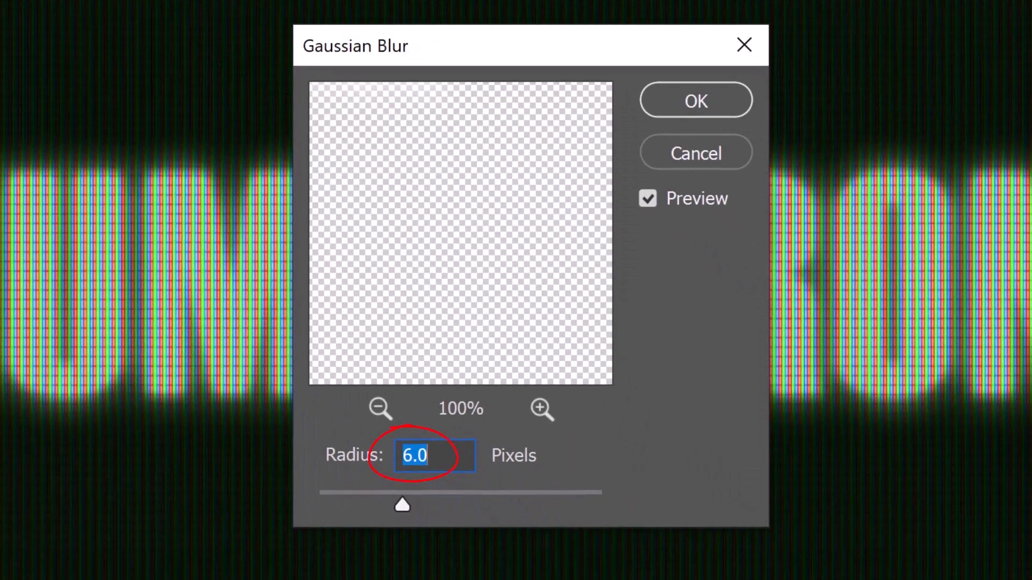
pyautogui.write('2')
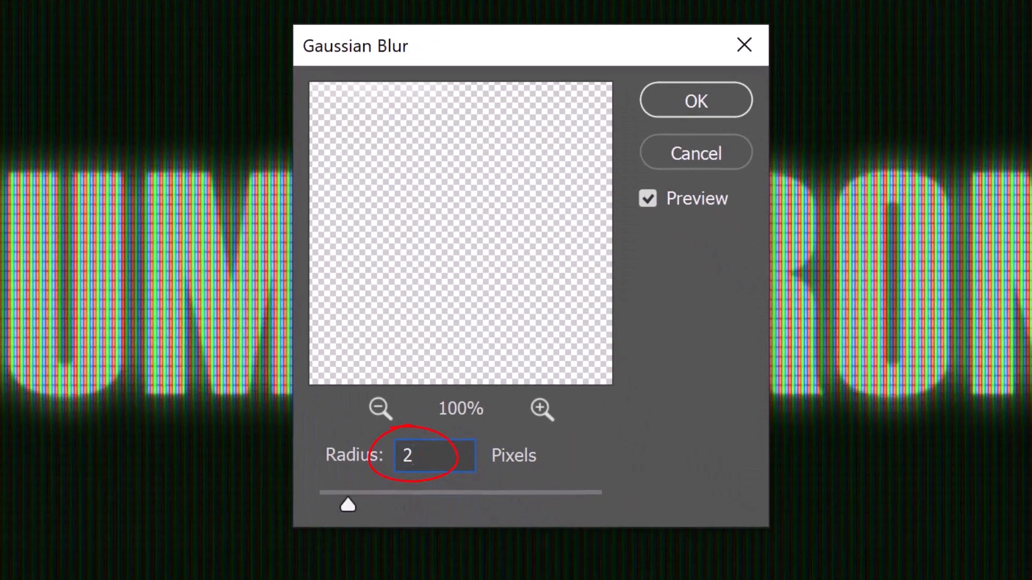
pyautogui.click(690, 99)
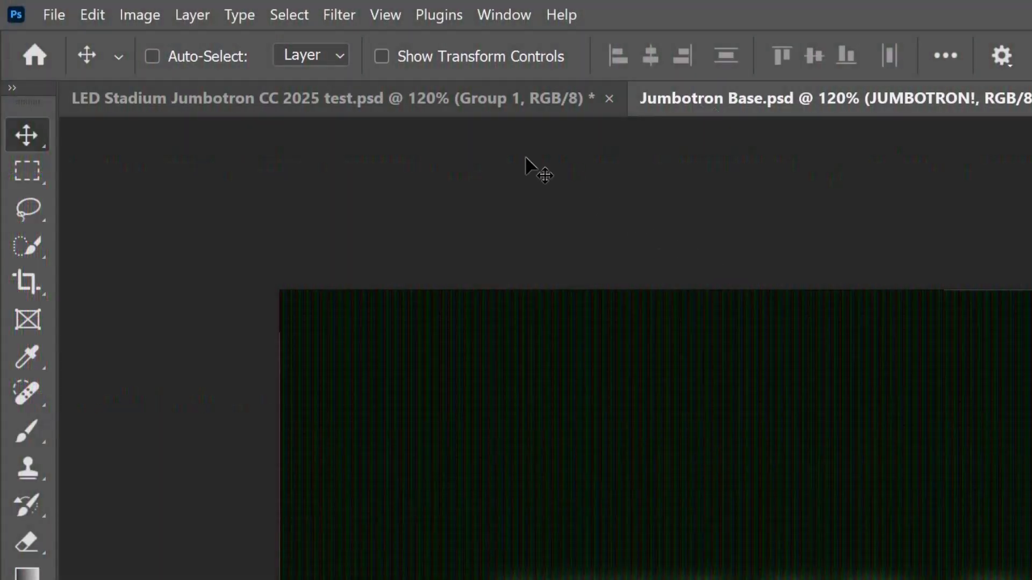
# Step: Apply a Motion Blur to the JUMBOTRON! smart object with a 90° angle and 10 pixel distance
pyautogui.click(332, 16)
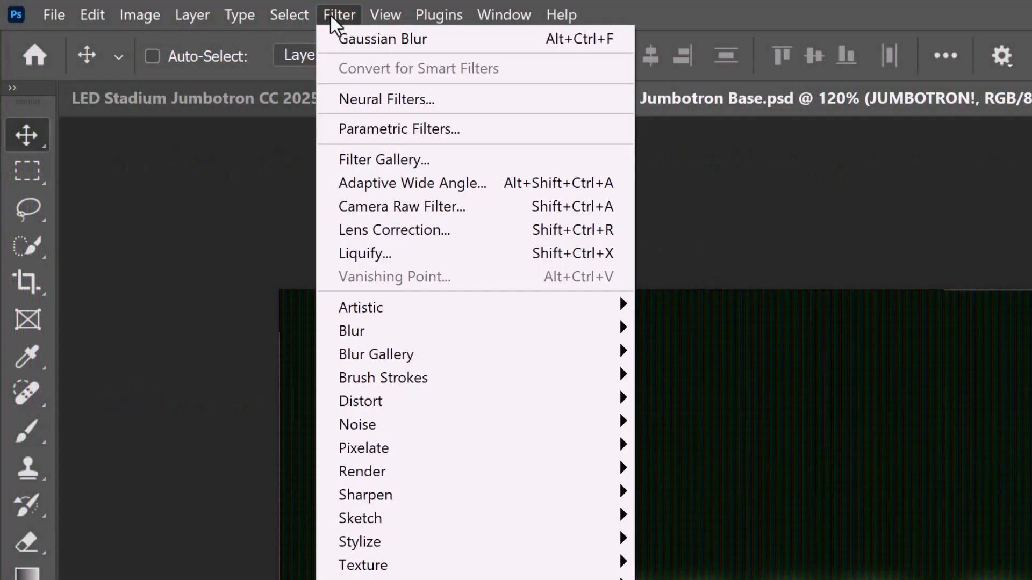
pyautogui.moveTo(354, 333)
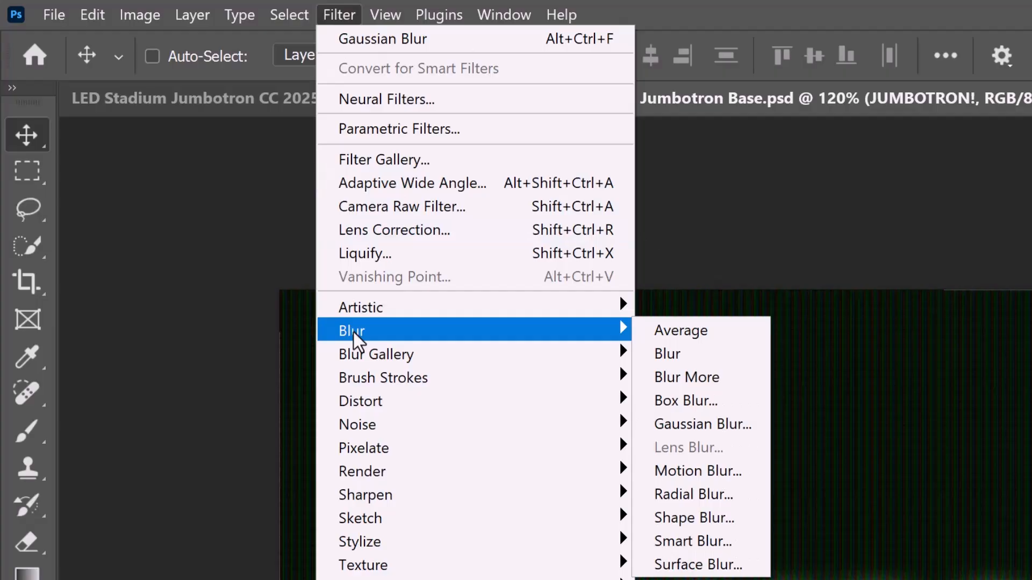
pyautogui.click(691, 476)
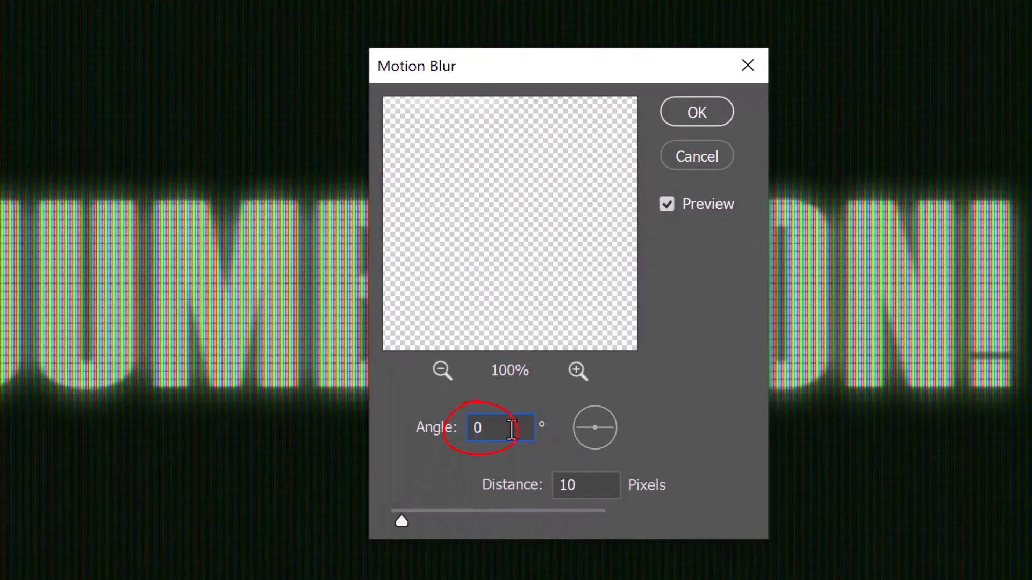
pyautogui.write('90')
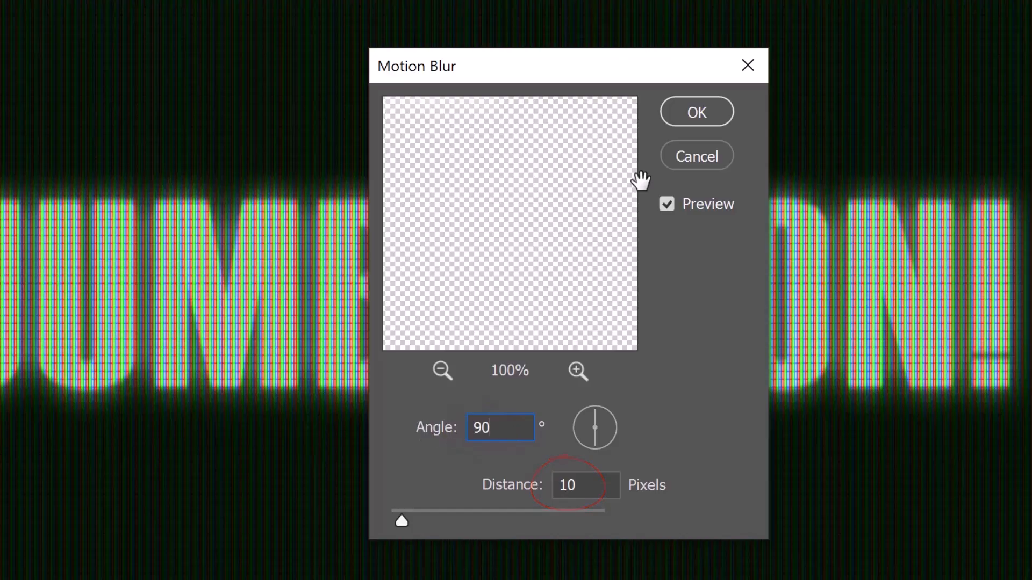
pyautogui.click(691, 117)
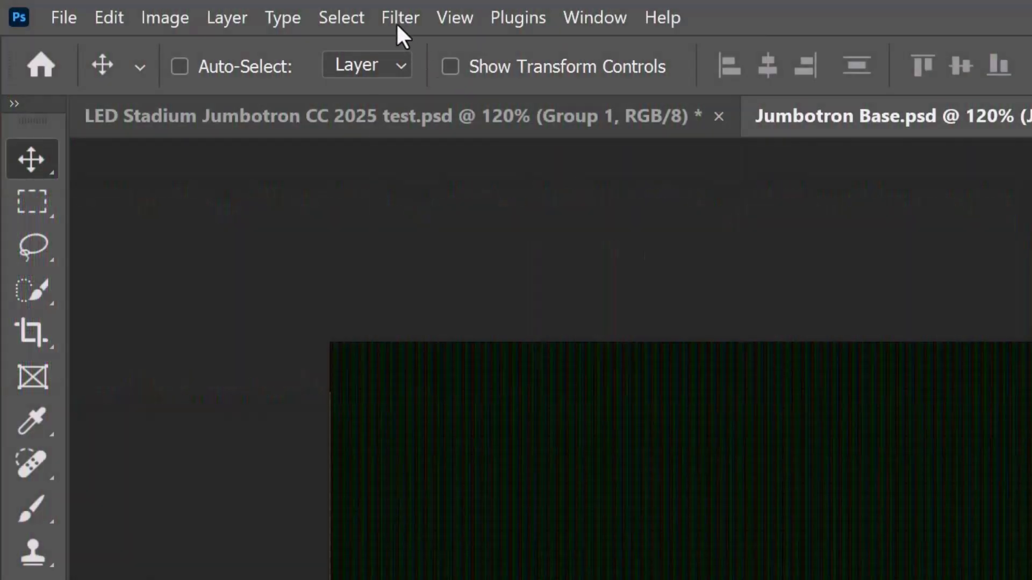
# Step: Apply a Mosaic filter with a cell size of 5 square to the JUMBOTRON! smart object
pyautogui.click(398, 16)
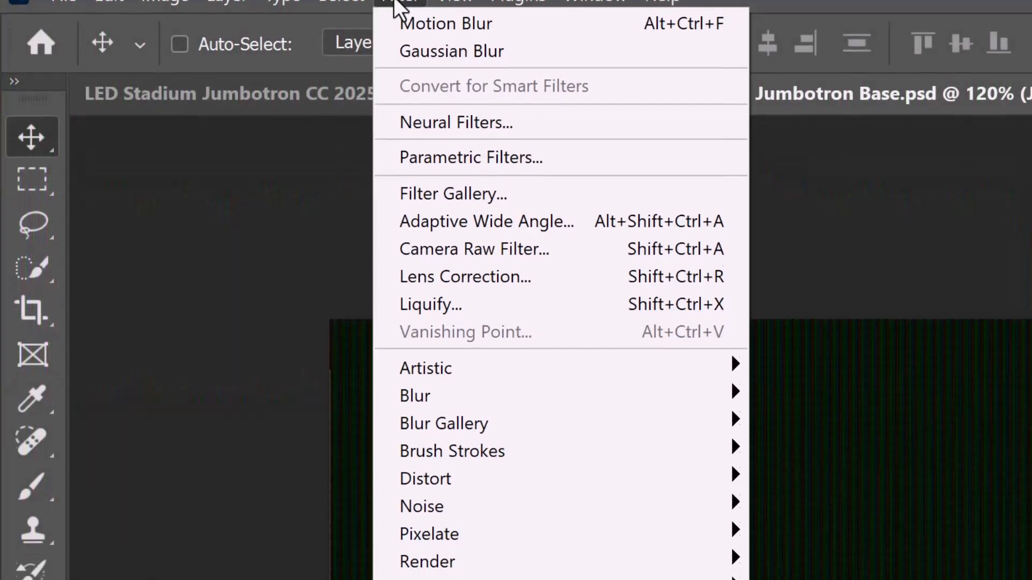
pyautogui.moveTo(438, 559)
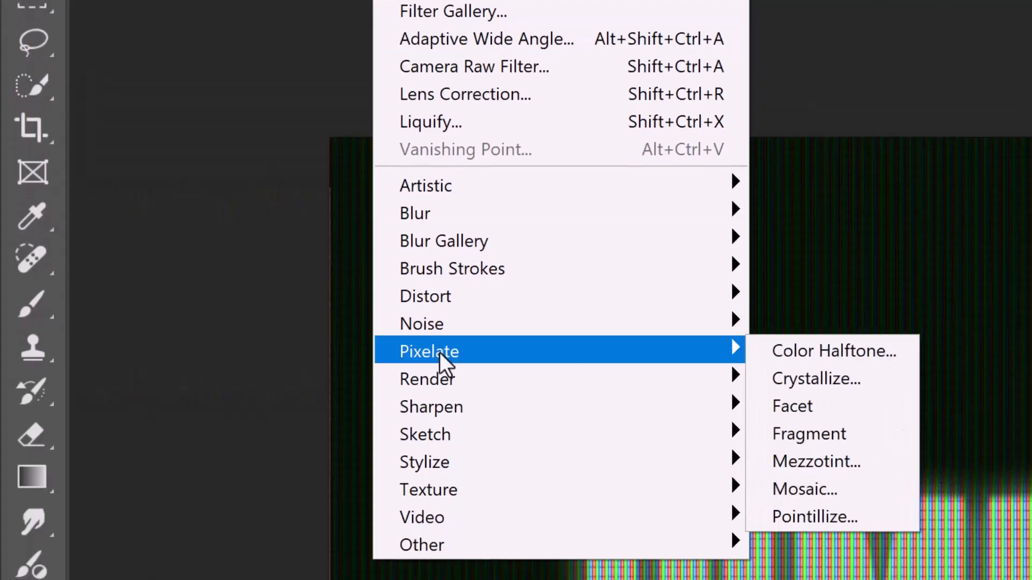
pyautogui.click(806, 486)
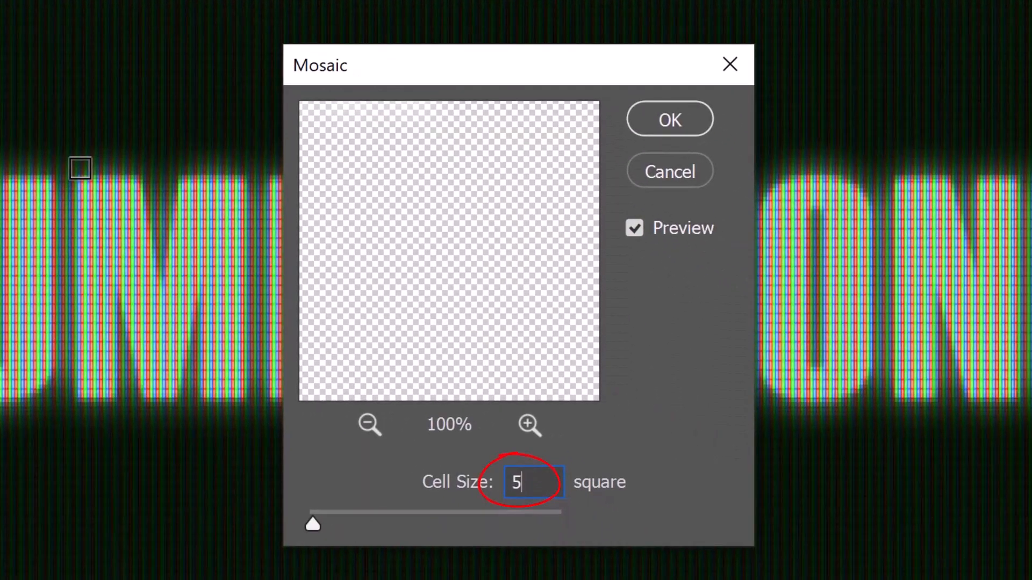
pyautogui.click(667, 124)
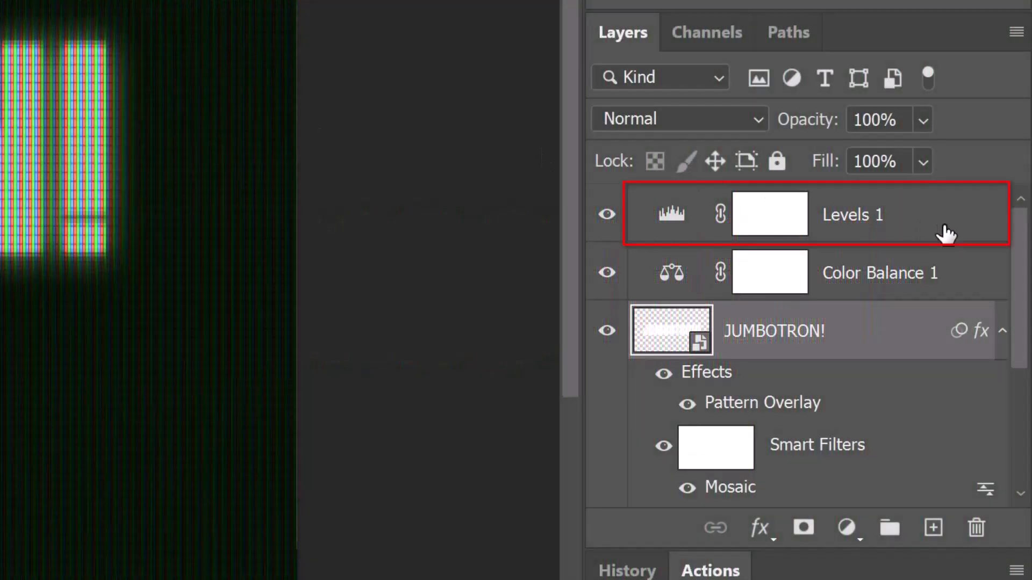
# Step: Convert all layers from Levels 1 down to Layer 1, leaving out the Background, into one smart object
pyautogui.click(946, 232)
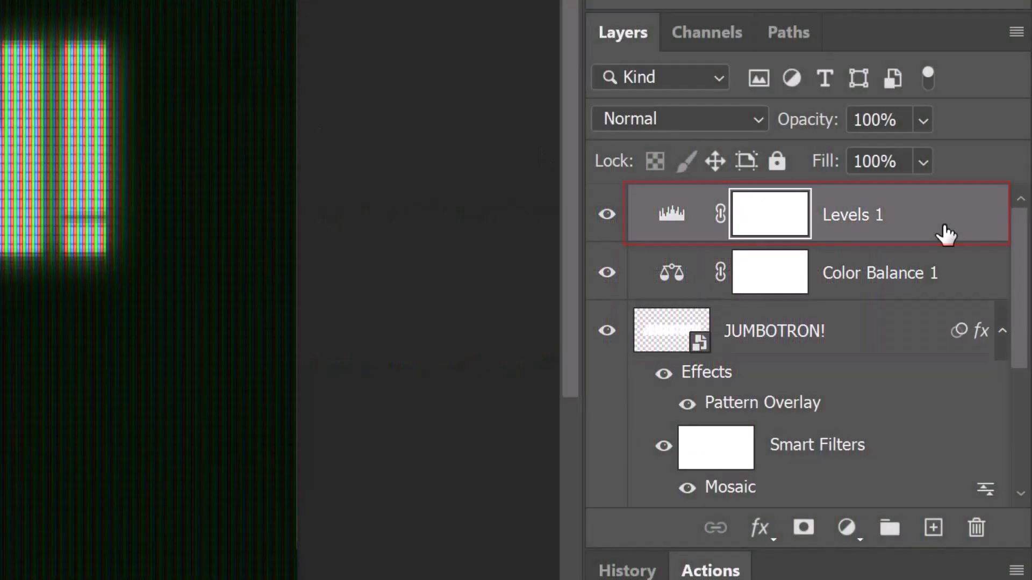
pyautogui.moveTo(1020, 260); pyautogui.dragTo(1009, 369)
pyautogui.keyDown('shift'); pyautogui.click(860, 438); pyautogui.keyUp('shift')
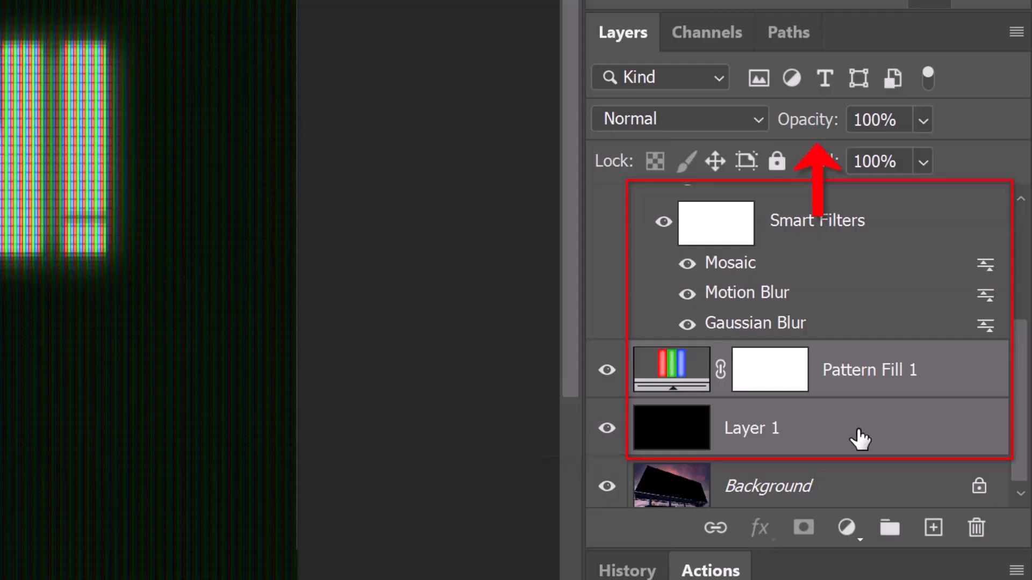
pyautogui.click(1013, 33)
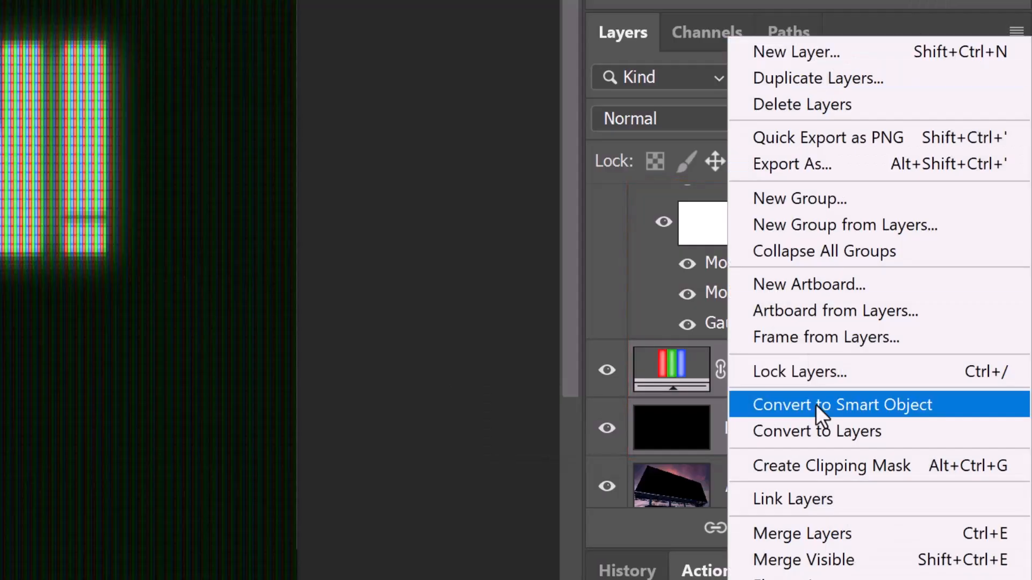
pyautogui.click(815, 404)
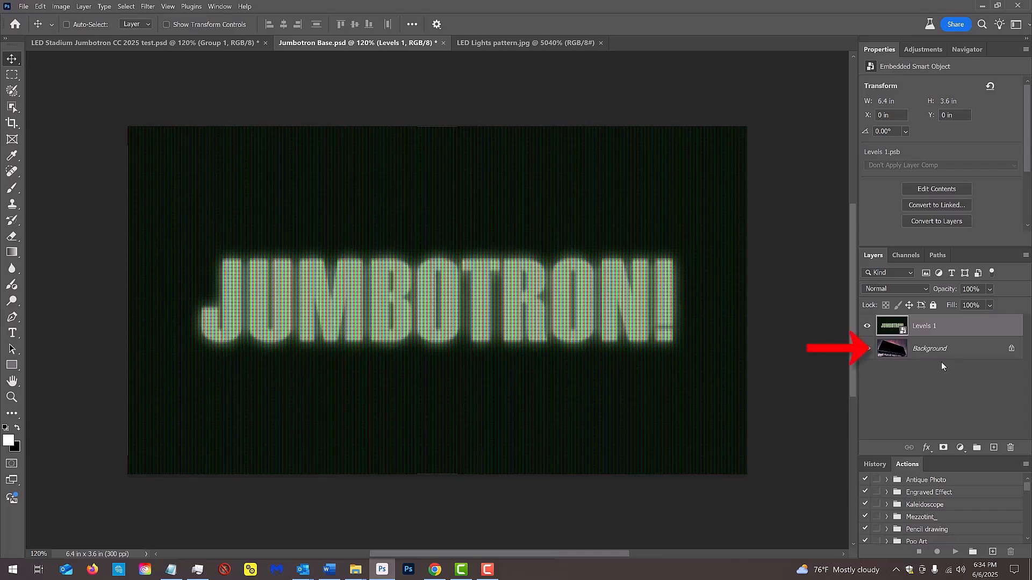
# Step: Copy the whole canvas area of the Levels 1 smart object and deselect it
pyautogui.hotkey('ctrl', 'a')
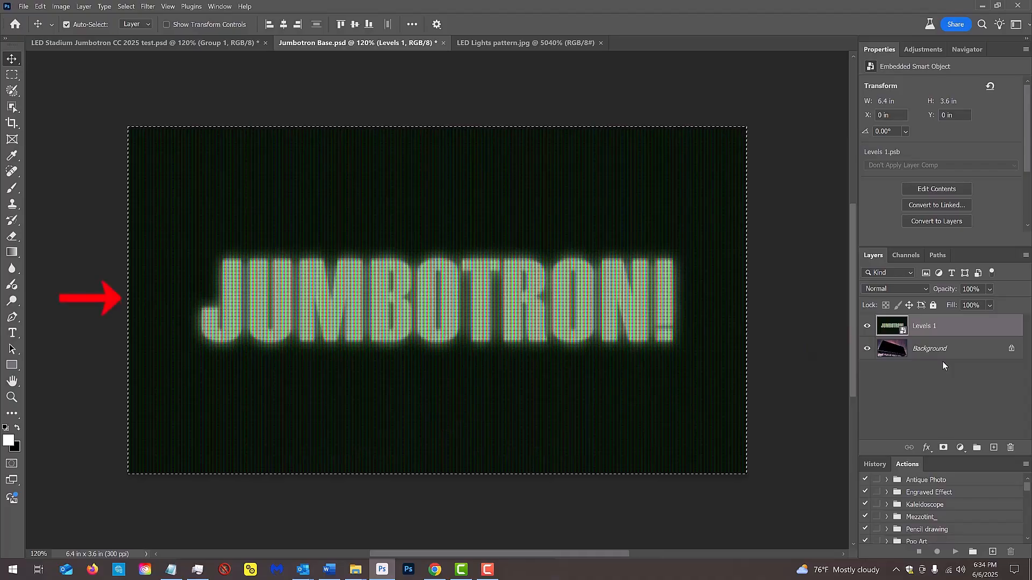
pyautogui.hotkey('ctrl', 'c')
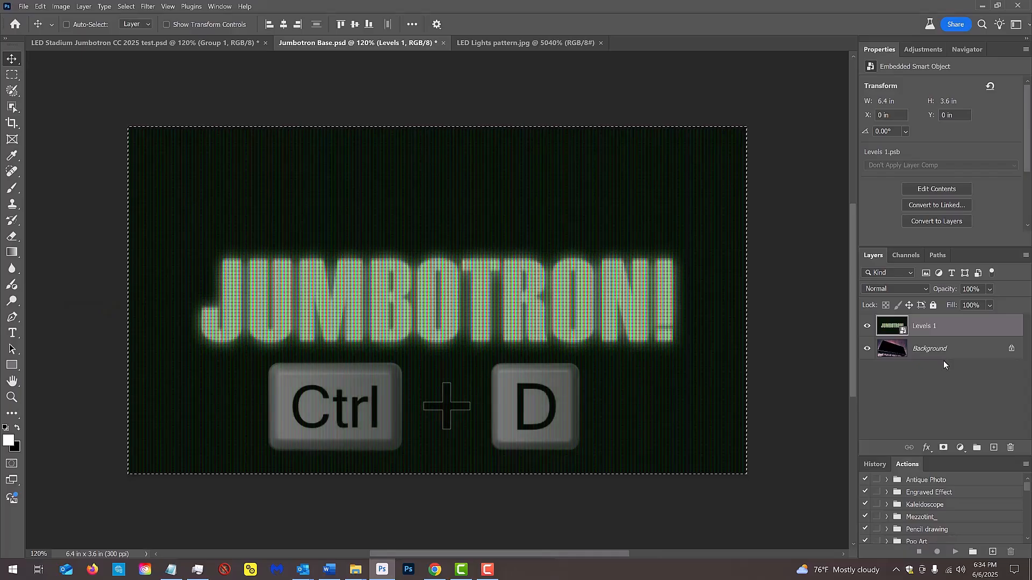
pyautogui.hotkey('ctrl', 'd')
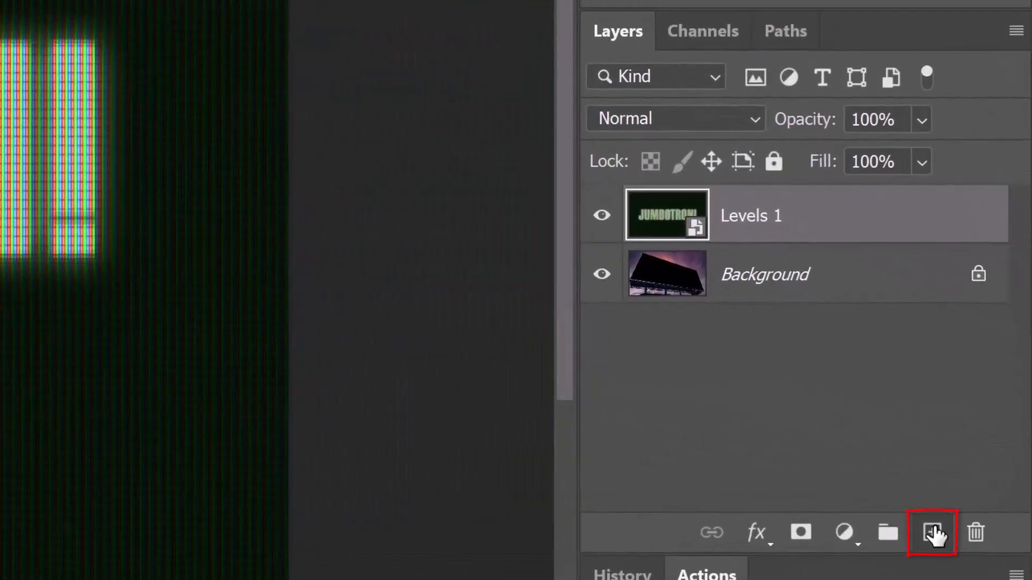
# Step: Hide the Levels 1 smart object and open the Vanishing Point filter on a new blank layer above it
pyautogui.click(933, 533)
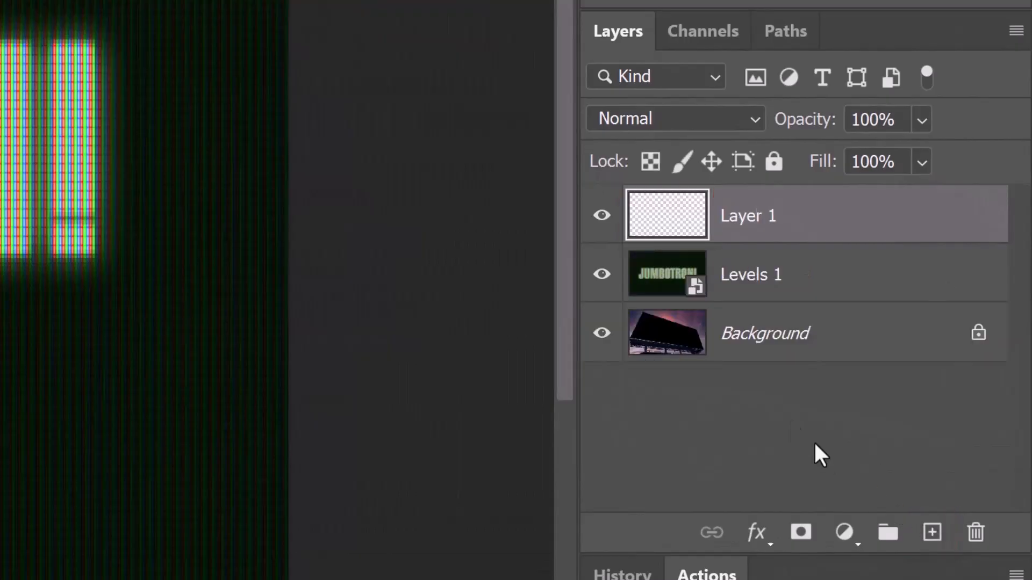
pyautogui.click(602, 276)
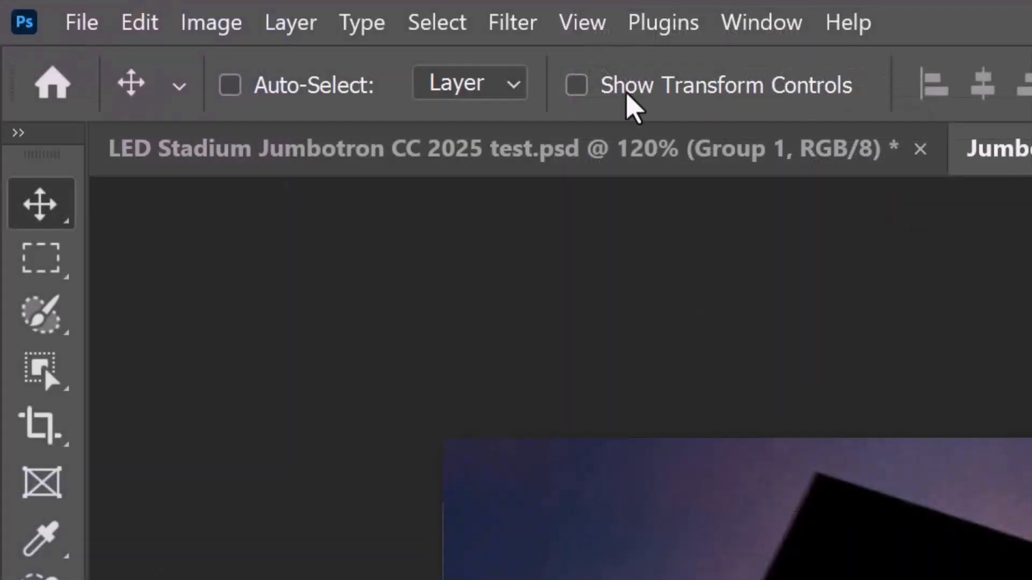
pyautogui.click(513, 24)
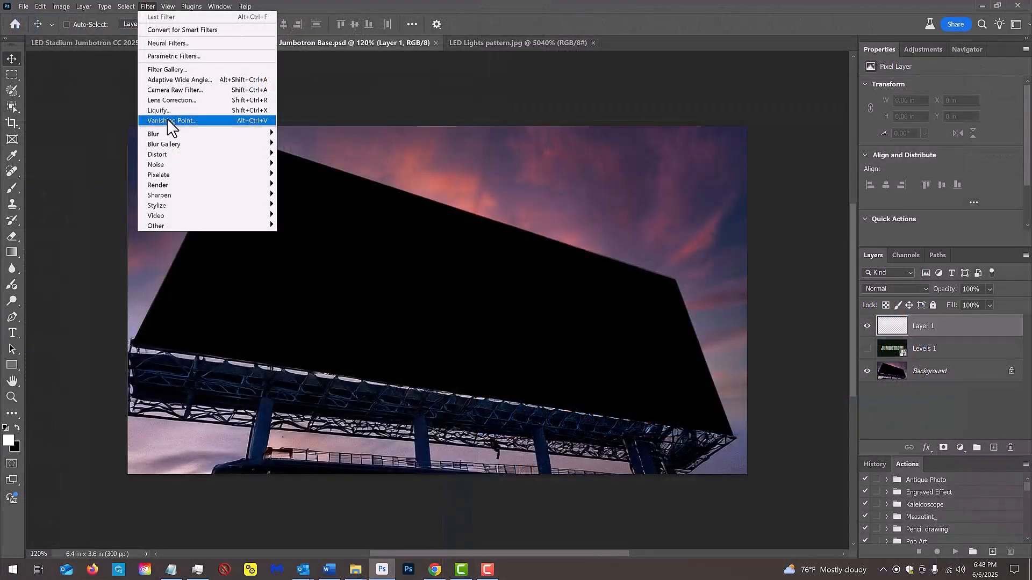
pyautogui.click(586, 418)
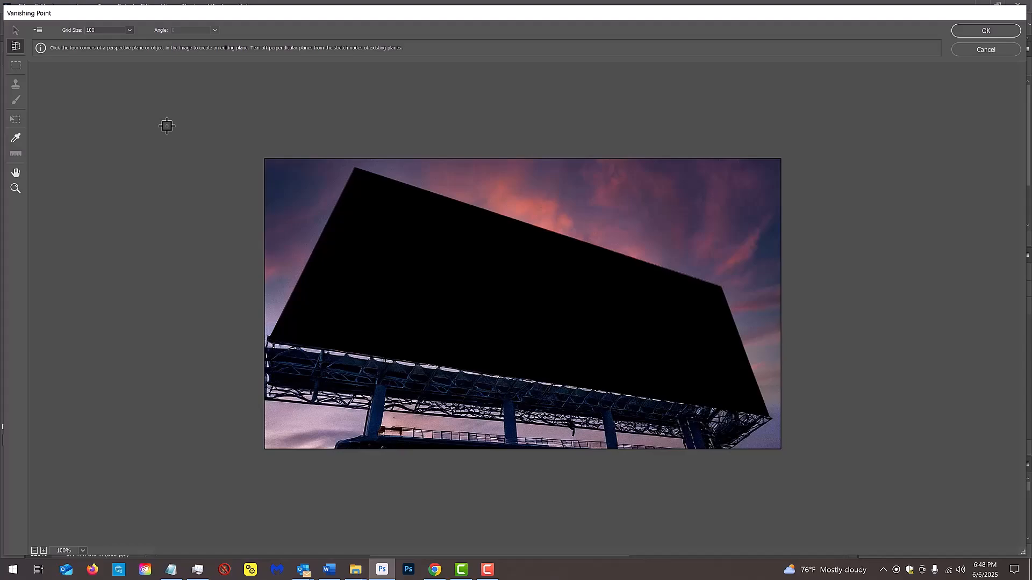
pyautogui.press('BackSpace')
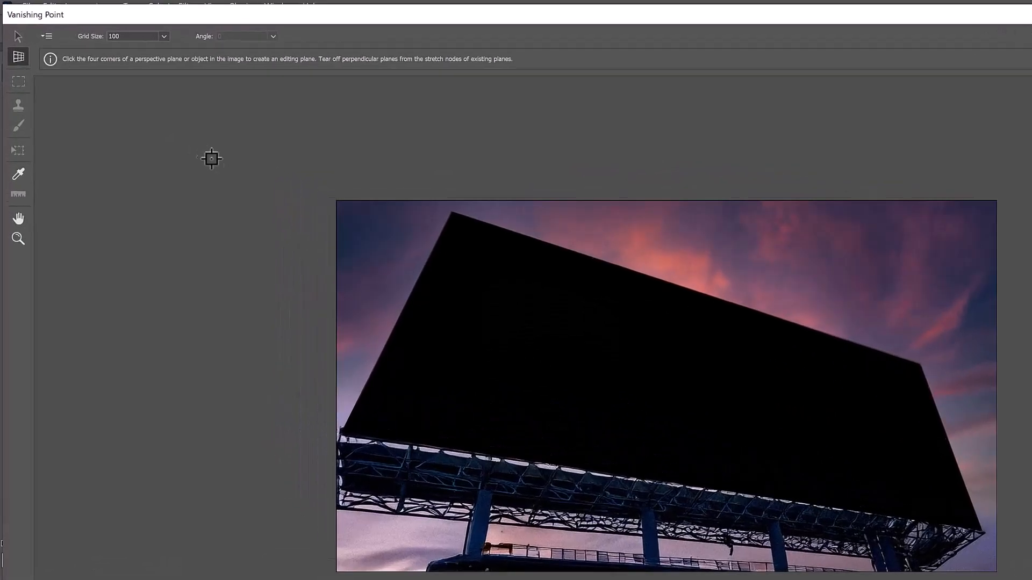
# Step: Create a perspective plane in Vanishing Point from the four corners of the black billboard
pyautogui.click(18, 239)
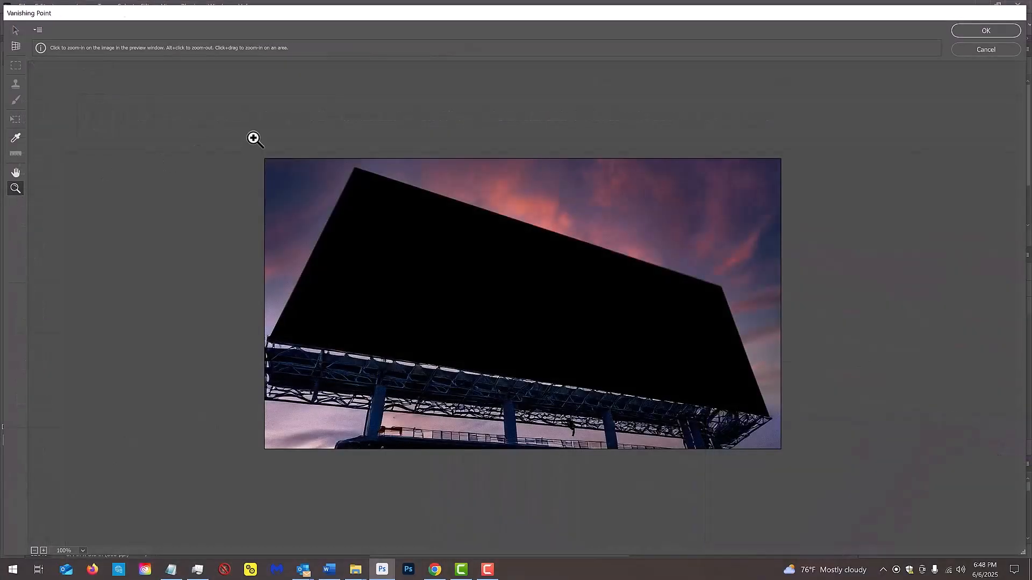
pyautogui.moveTo(253, 138); pyautogui.dragTo(784, 446)
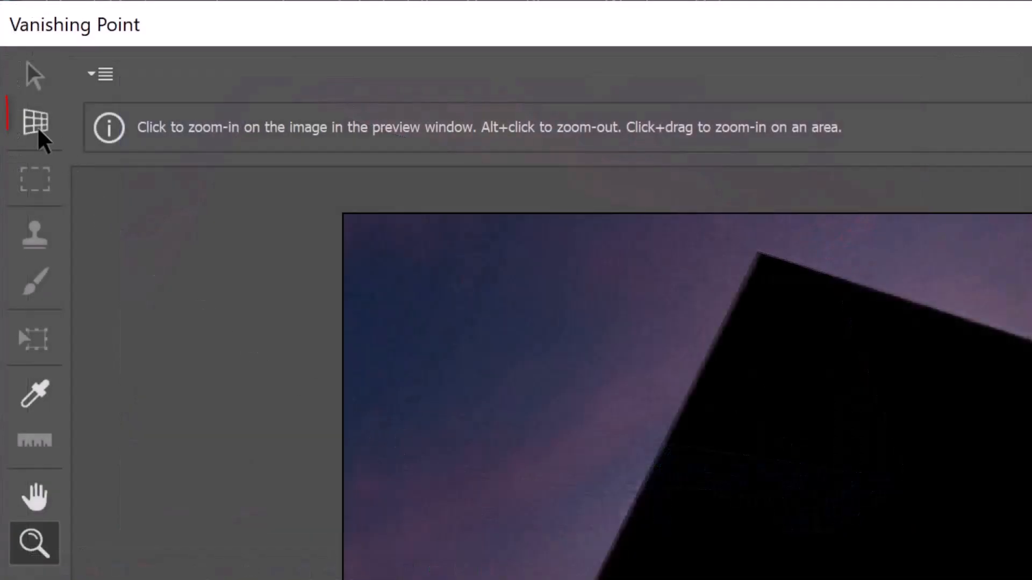
pyautogui.click(16, 48)
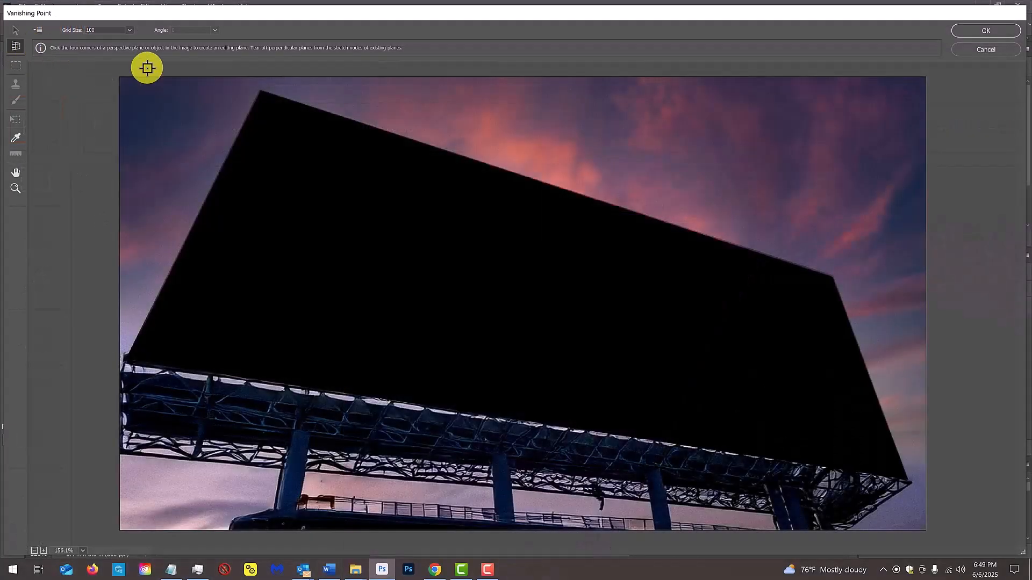
pyautogui.click(756, 258)
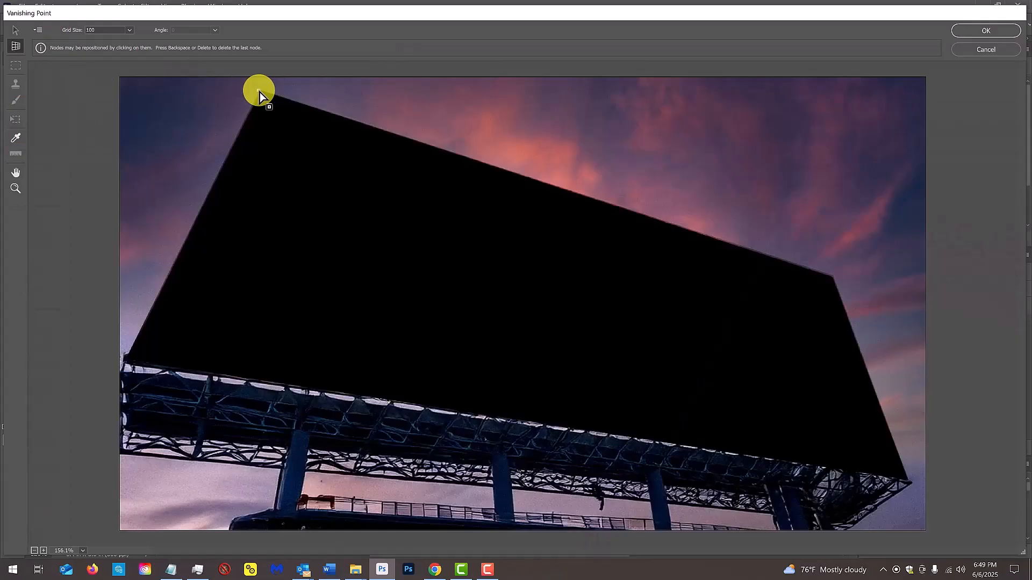
pyautogui.click(832, 279)
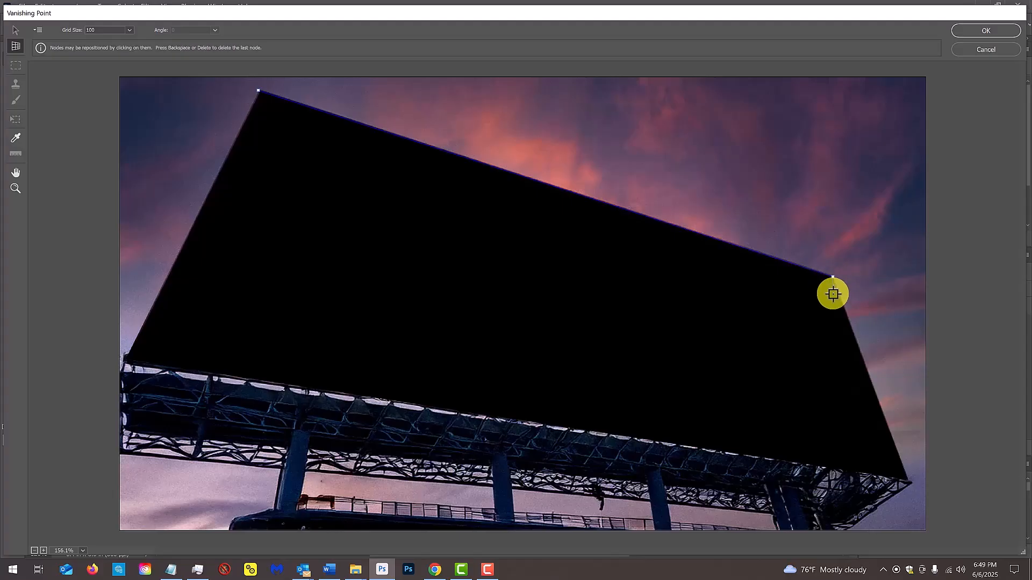
pyautogui.click(907, 481)
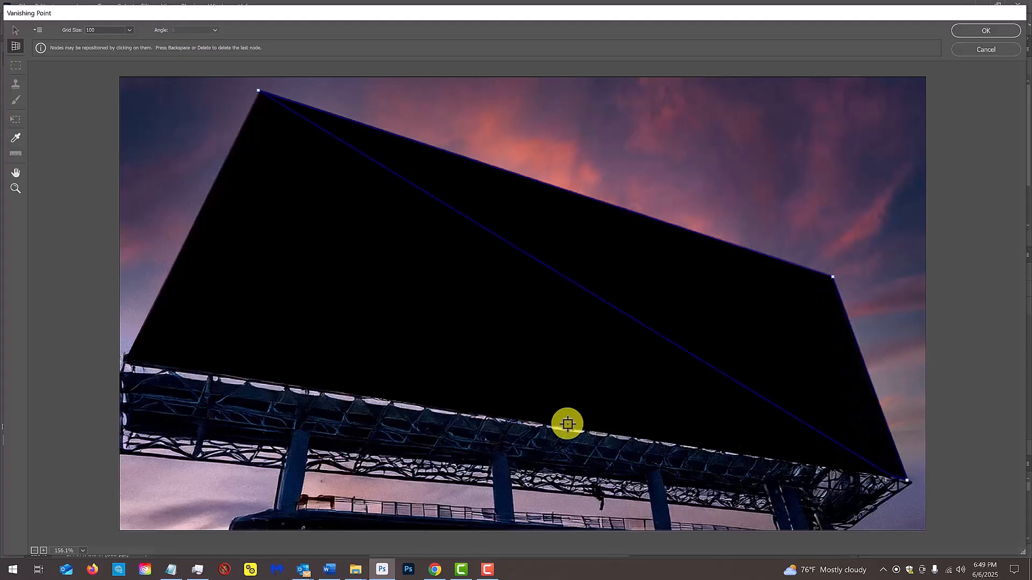
pyautogui.click(129, 361)
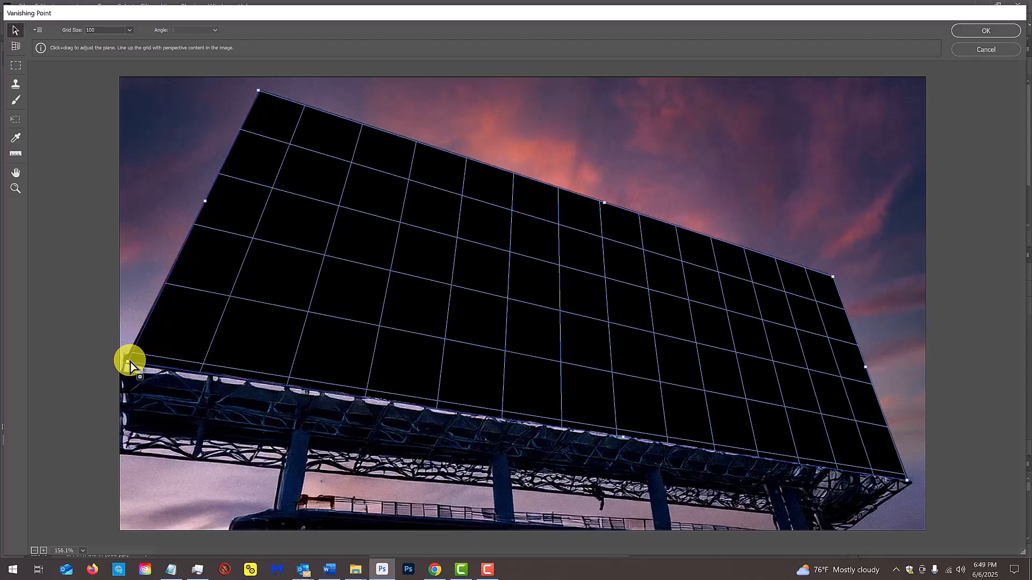
# Step: Fine-tune the corner nodes of the perspective plane to fit the edges of the billboard
pyautogui.moveTo(130, 363)
pyautogui.mouseDown()
pyautogui.moveTo(156, 352)
pyautogui.moveTo(127, 357)
pyautogui.moveTo(133, 366)
pyautogui.mouseUp()
pyautogui.moveTo(907, 481); pyautogui.dragTo(901, 475)
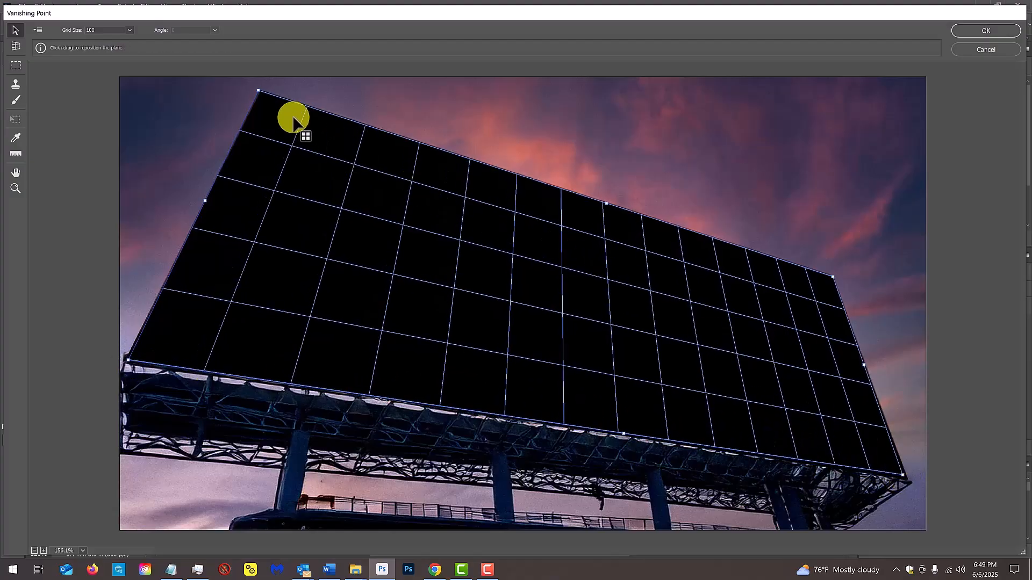
pyautogui.moveTo(258, 93); pyautogui.dragTo(261, 96)
pyautogui.moveTo(833, 279); pyautogui.dragTo(819, 279)
# Step: Paste the copied JUMBOTRON! image into the perspective plane and shift it toward the billboard's lower-right corner
pyautogui.hotkey('ctrl', 'v')
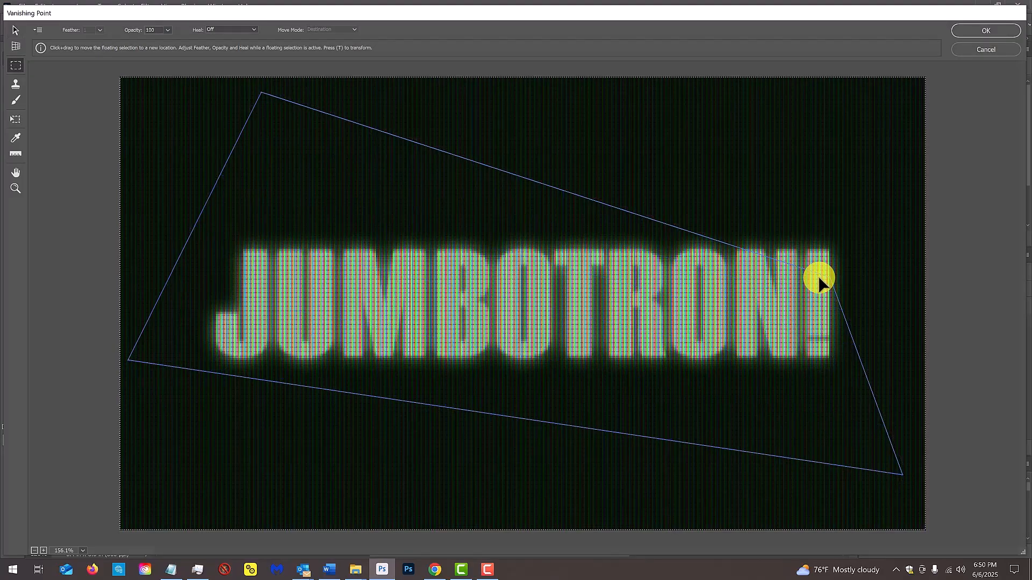
pyautogui.moveTo(818, 276); pyautogui.dragTo(507, 301)
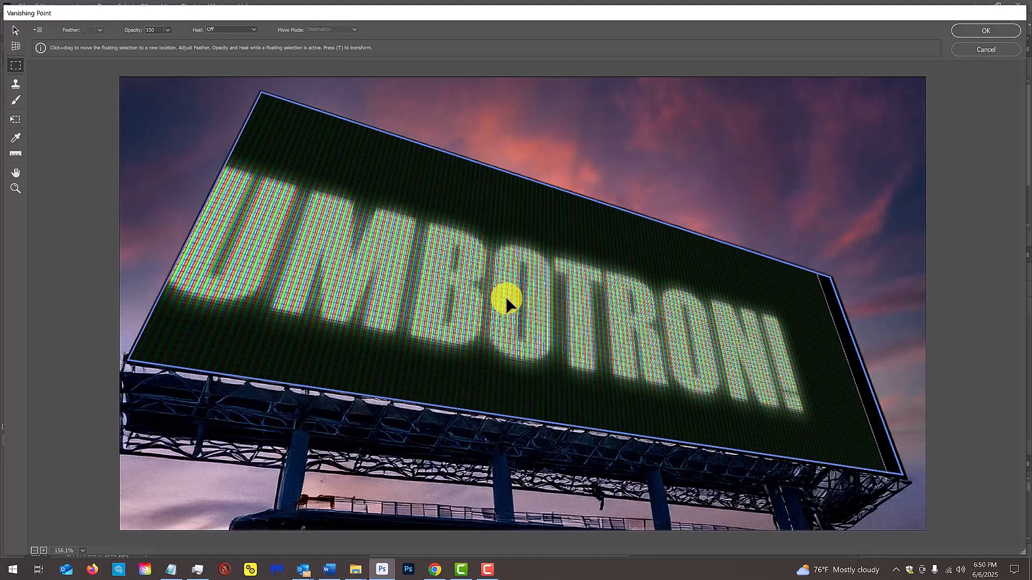
pyautogui.moveTo(507, 301)
pyautogui.mouseDown()
pyautogui.moveTo(590, 314)
pyautogui.moveTo(732, 426)
pyautogui.moveTo(739, 490)
pyautogui.mouseUp()
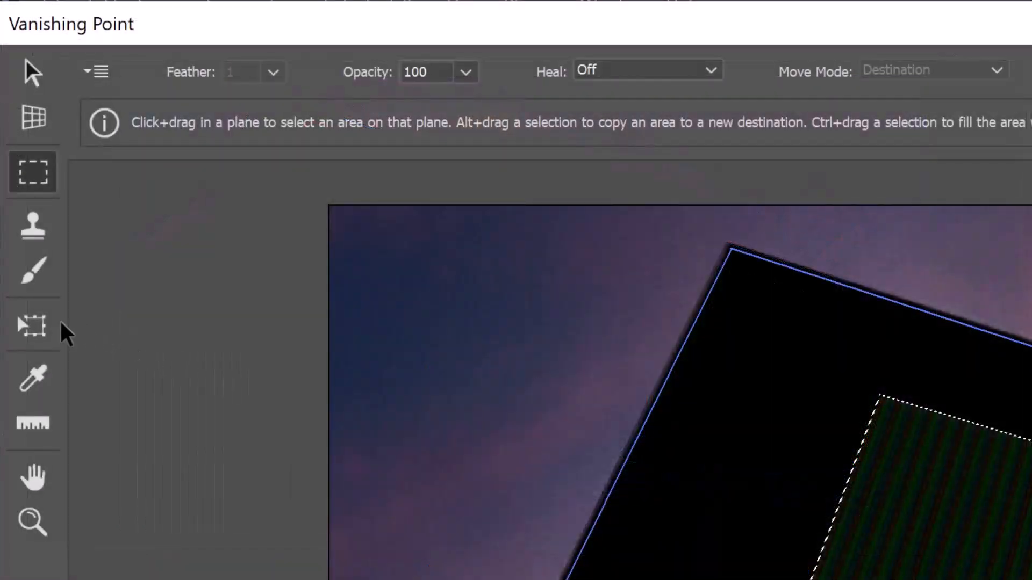
# Step: Scale the pasted image down proportionally with the Transform tool, position it to fill the billboard and apply the filter
pyautogui.click(18, 120)
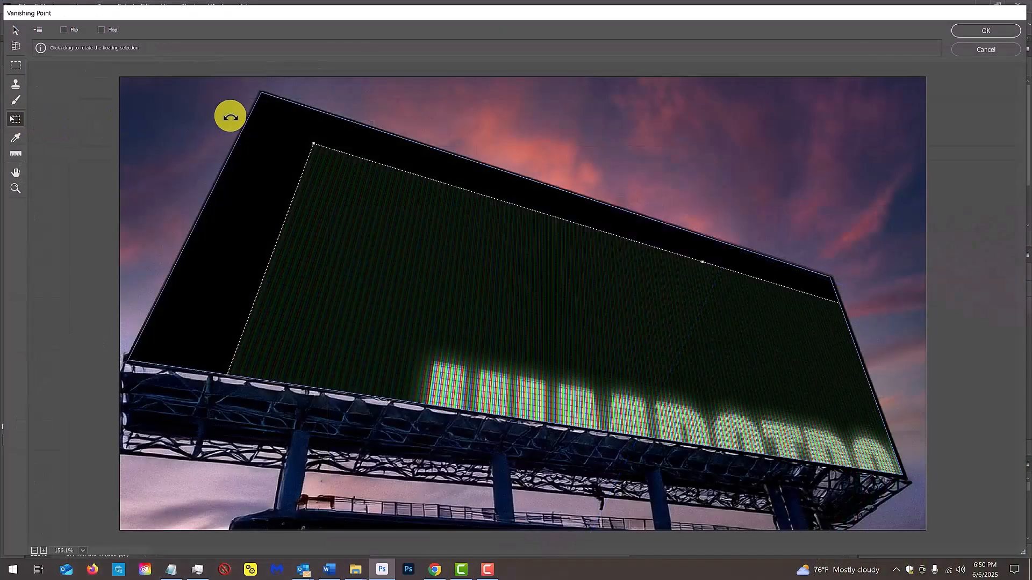
pyautogui.press('shift')
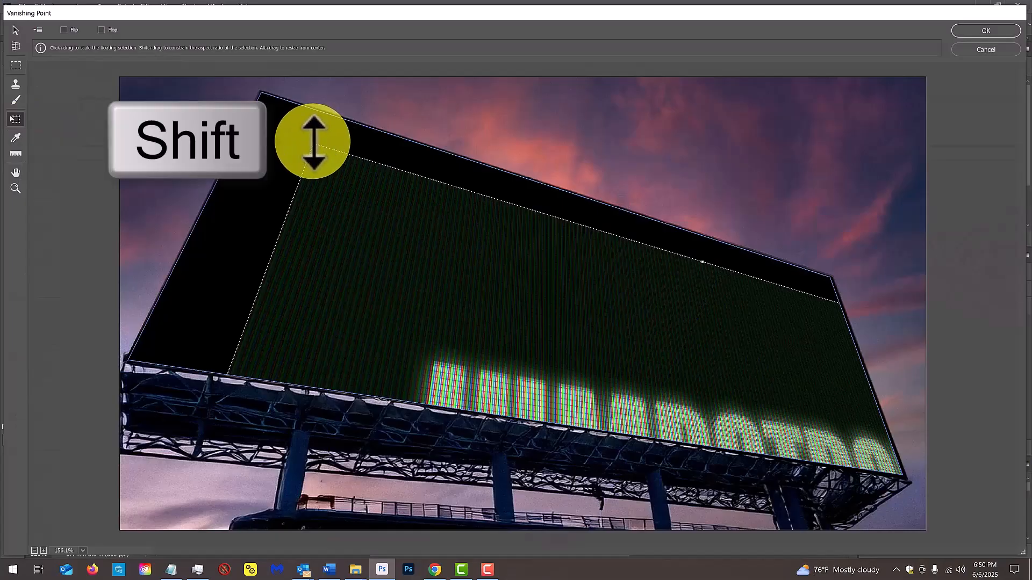
pyautogui.moveTo(312, 141); pyautogui.dragTo(355, 183)
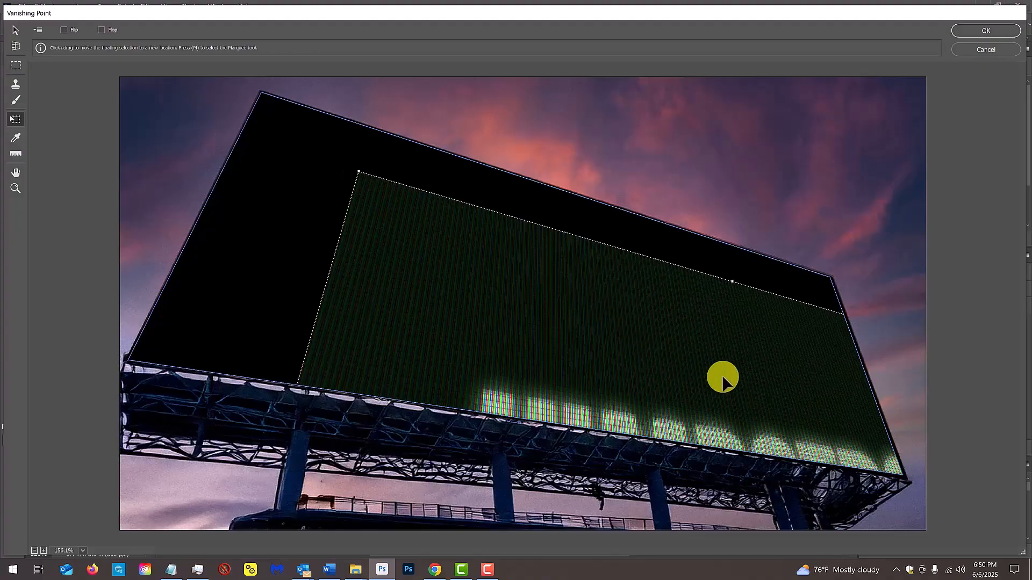
pyautogui.moveTo(748, 394); pyautogui.dragTo(606, 224)
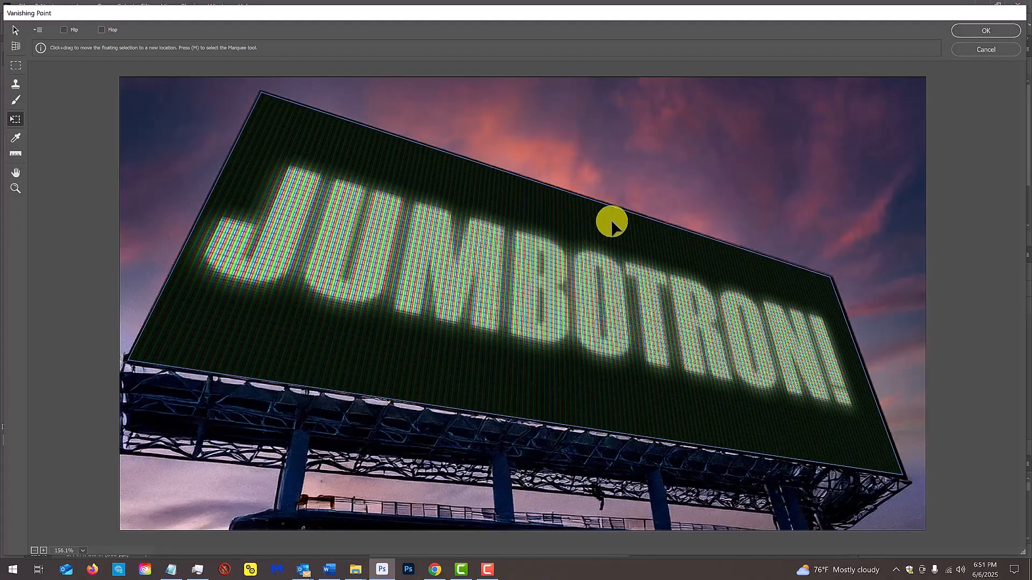
pyautogui.click(982, 27)
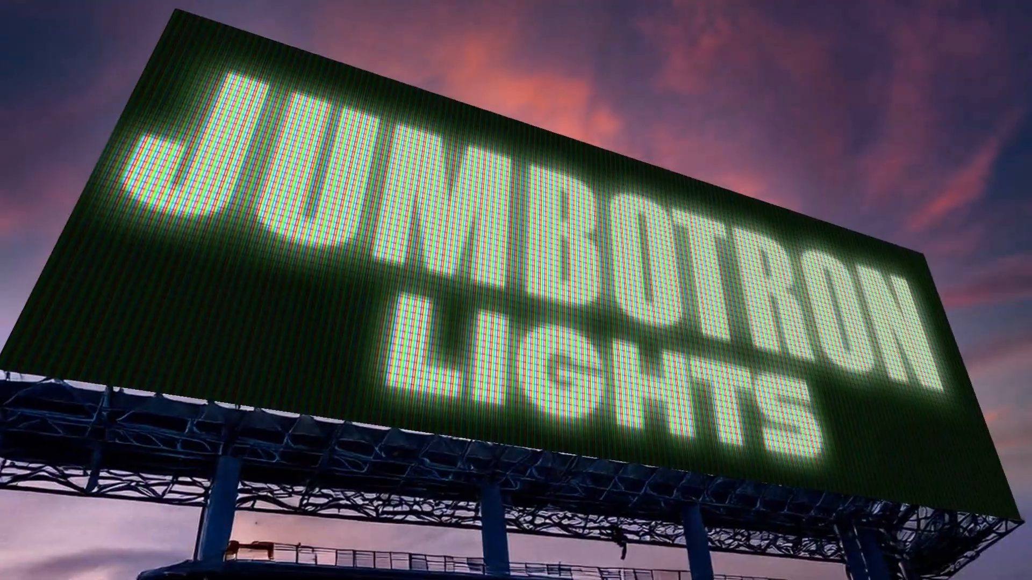